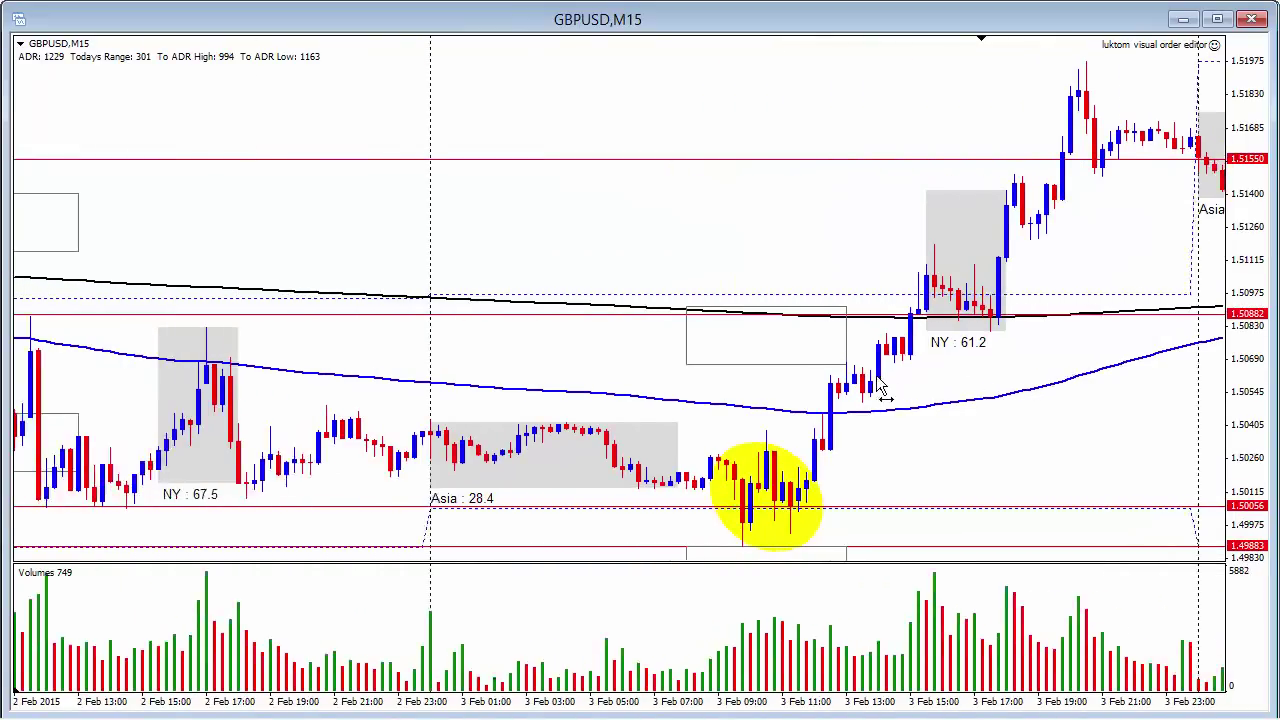
- Zoom in on GBPUSD, pan back to the 2 Feb bars, and switch to the H1 timeframe
key(plus)
key(plus)
scroll(935, 385, left, 3)
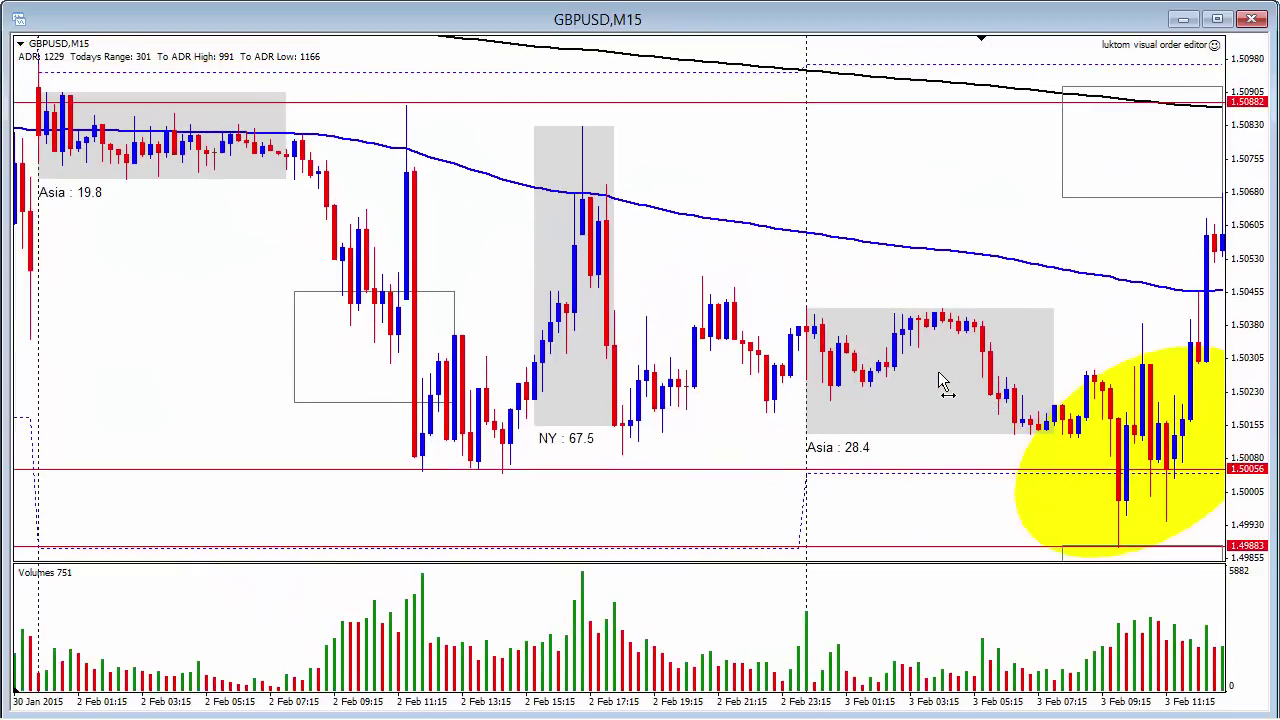
scroll(929, 371, right, 15)
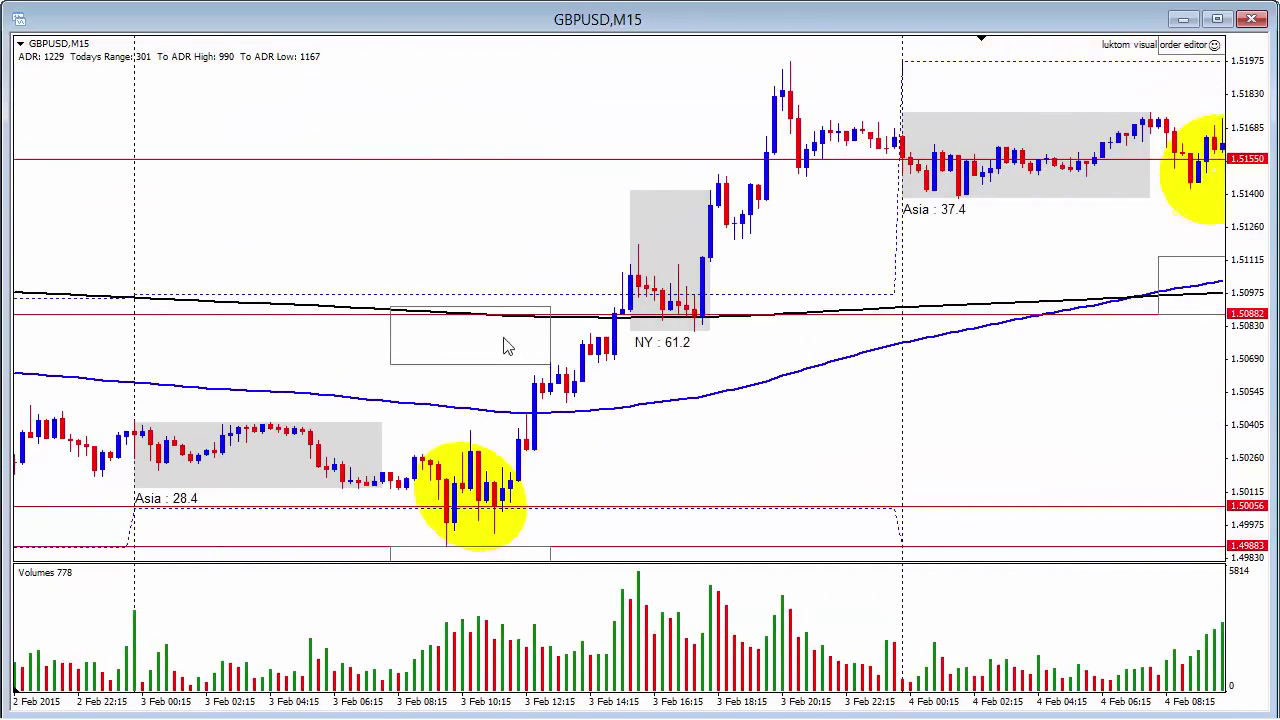
drag(482, 263, 797, 229)
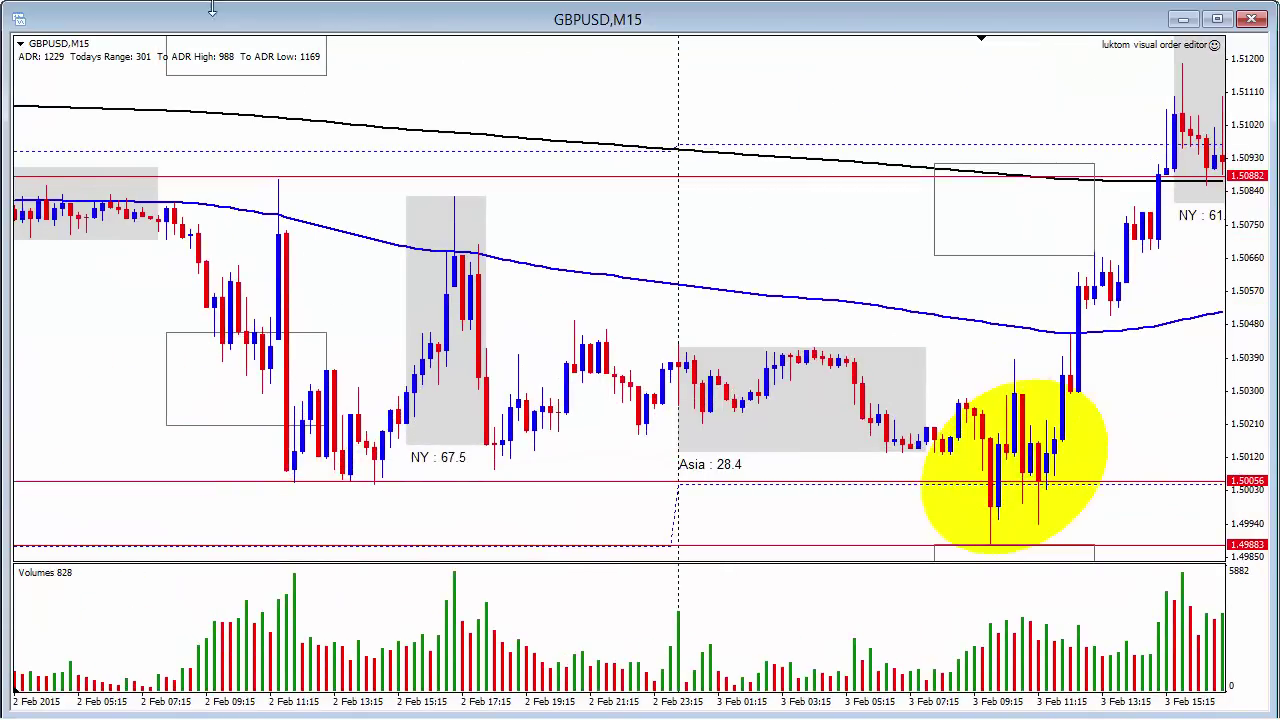
text(H1)
key(Return)
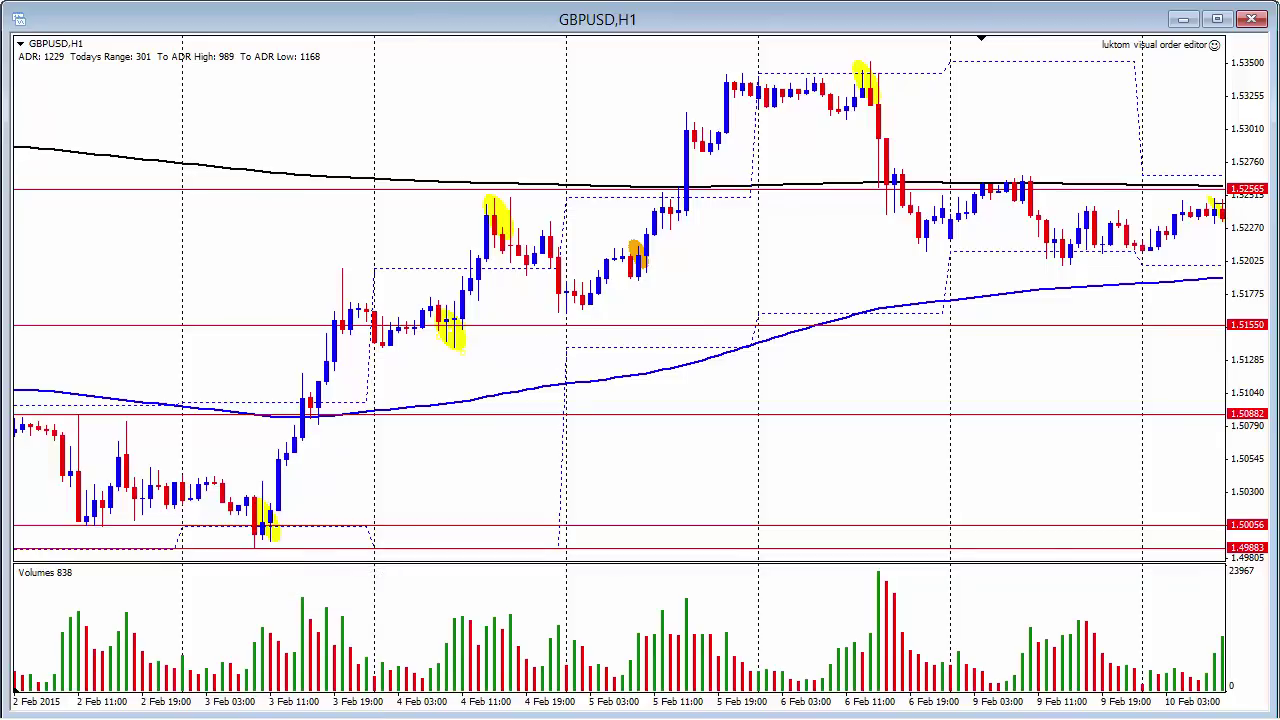
- Return the GBPUSD chart to M15 and pan forward to the 3–4 Feb bars
key(2)
drag(934, 261, 553, 400)
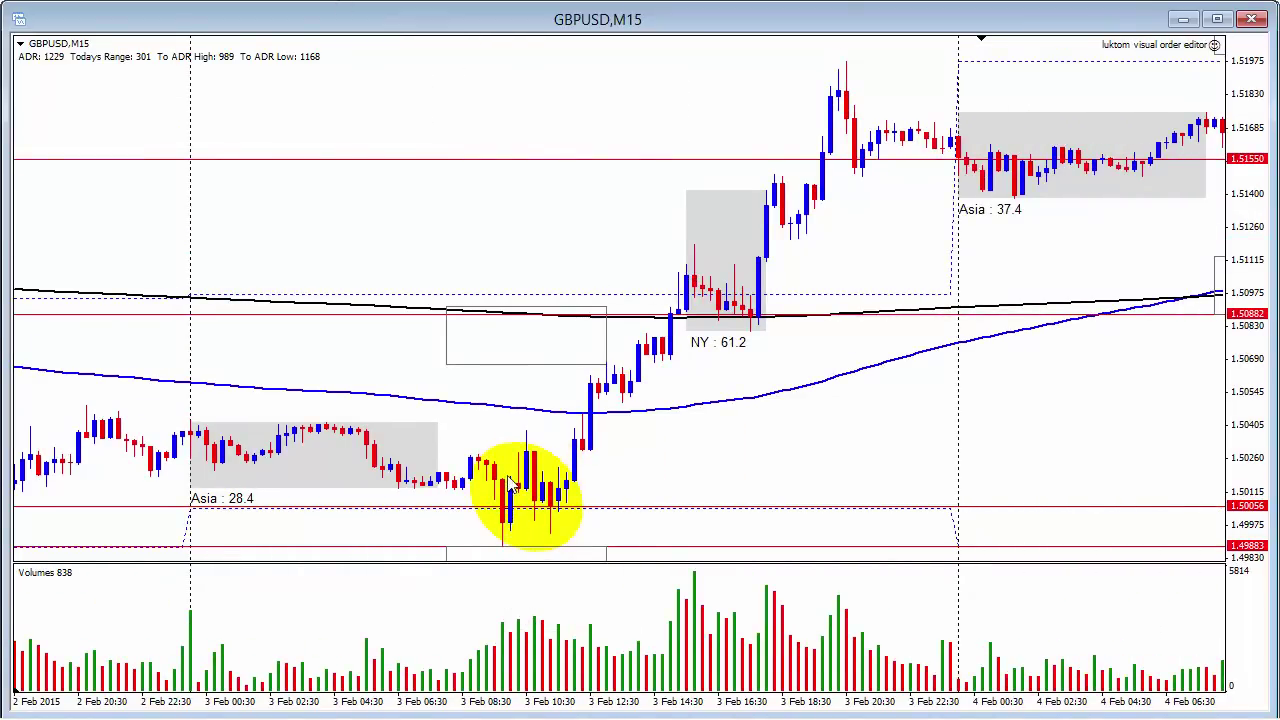
- Measure the 3 Feb moves from the 10:45 and 11:45 candles, then pan to 4 Feb
middle_click(537, 522)
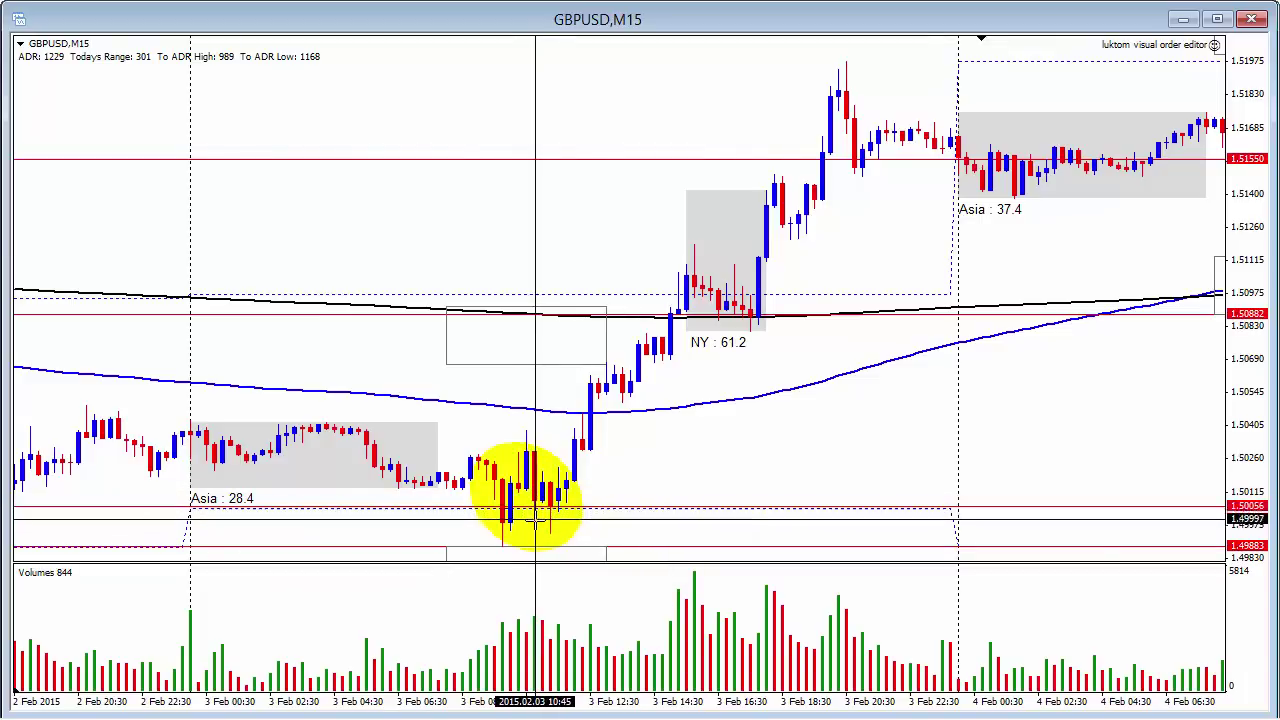
mouse_move(541, 520)
mouse_down()
mouse_move(510, 545)
mouse_move(530, 512)
mouse_move(550, 510)
mouse_up()
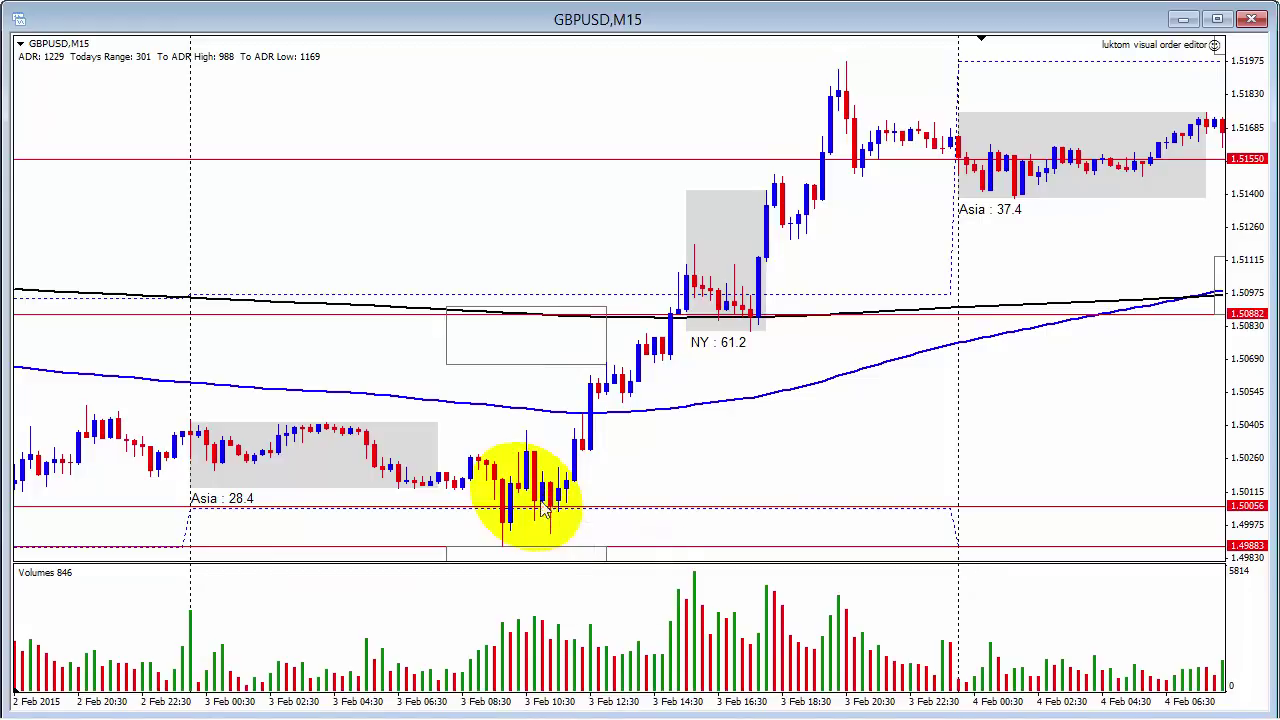
drag(574, 508, 568, 504)
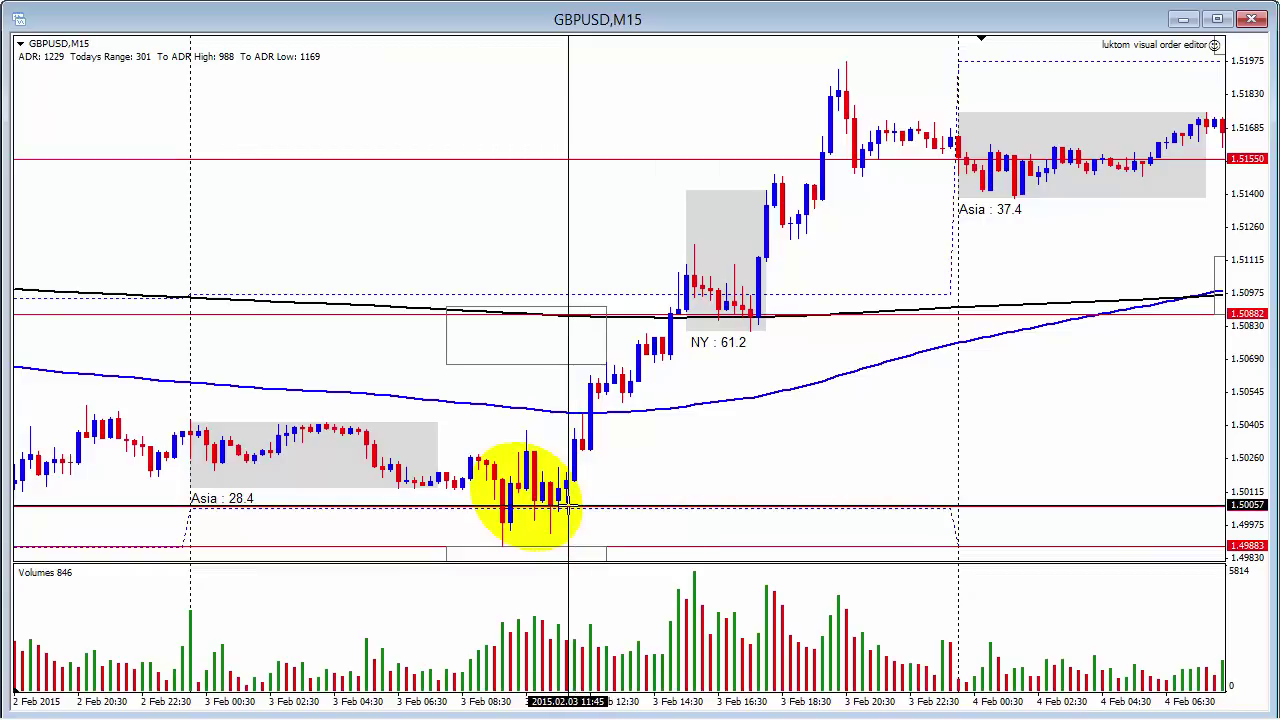
drag(568, 505, 840, 78)
drag(1038, 418, 762, 381)
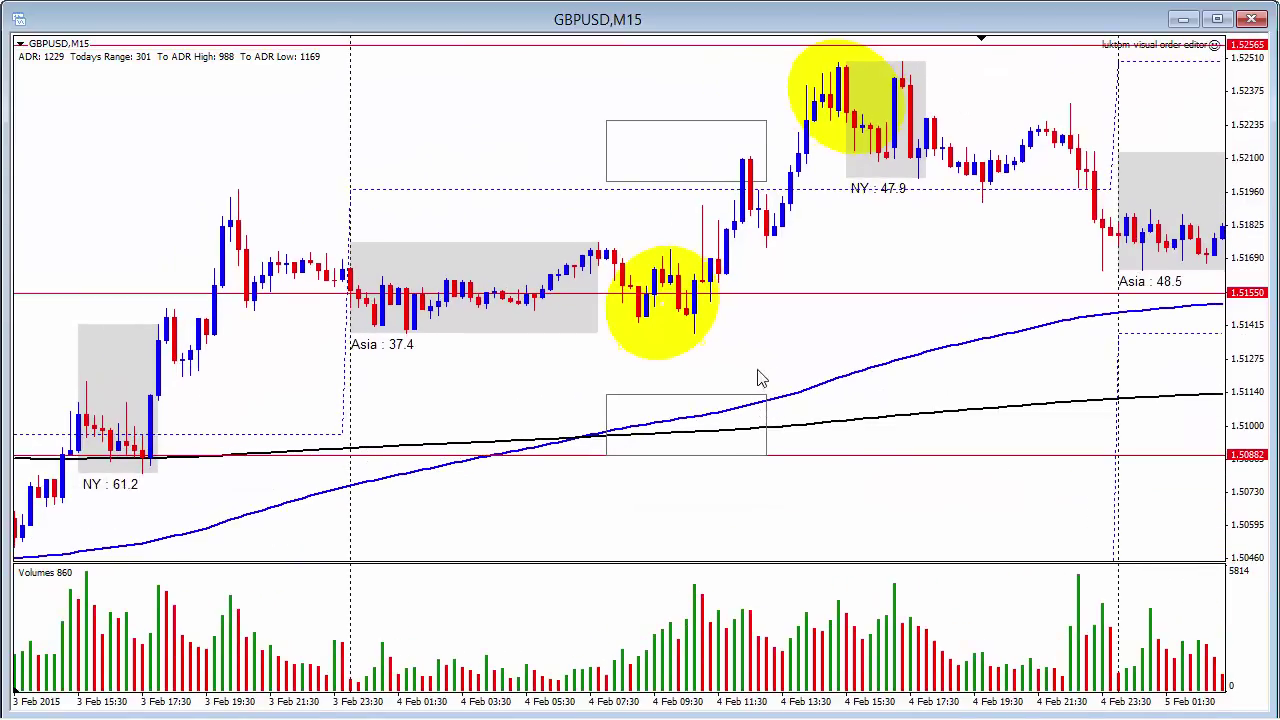
- Measure the rise from the 4 Feb morning dip with the crosshair readout
scroll(470, 379, up, 3)
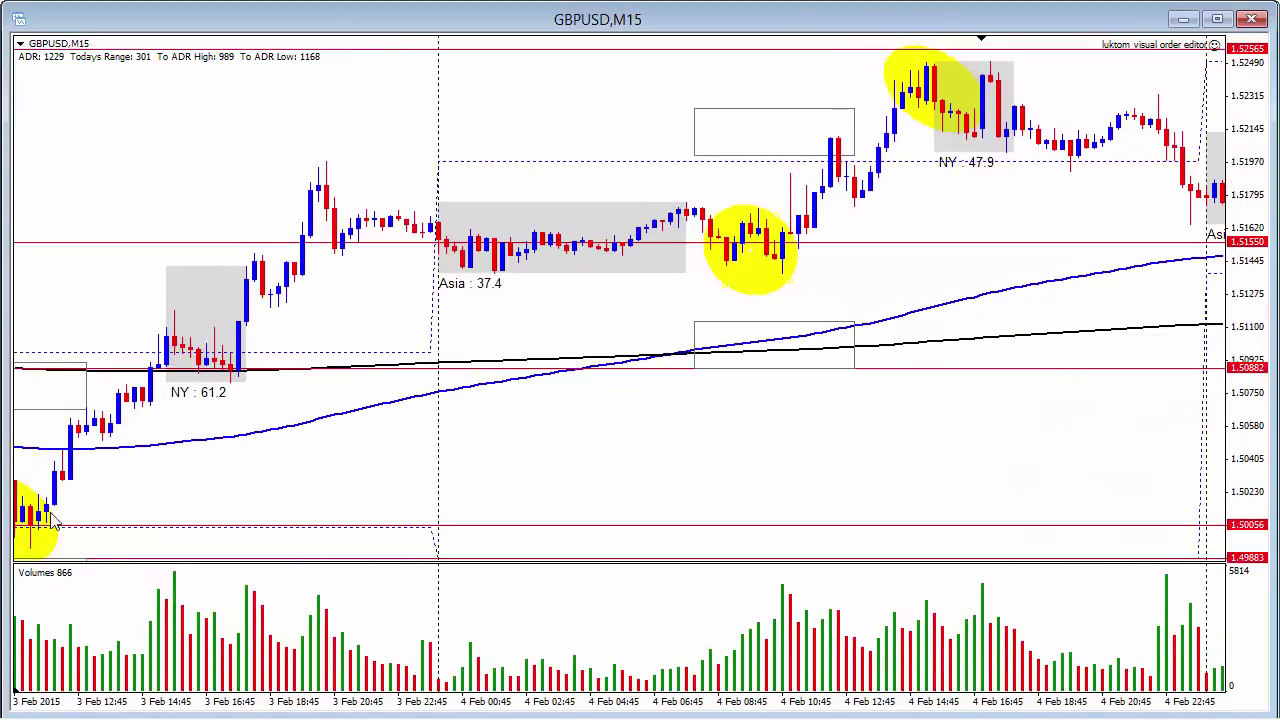
drag(793, 463, 746, 464)
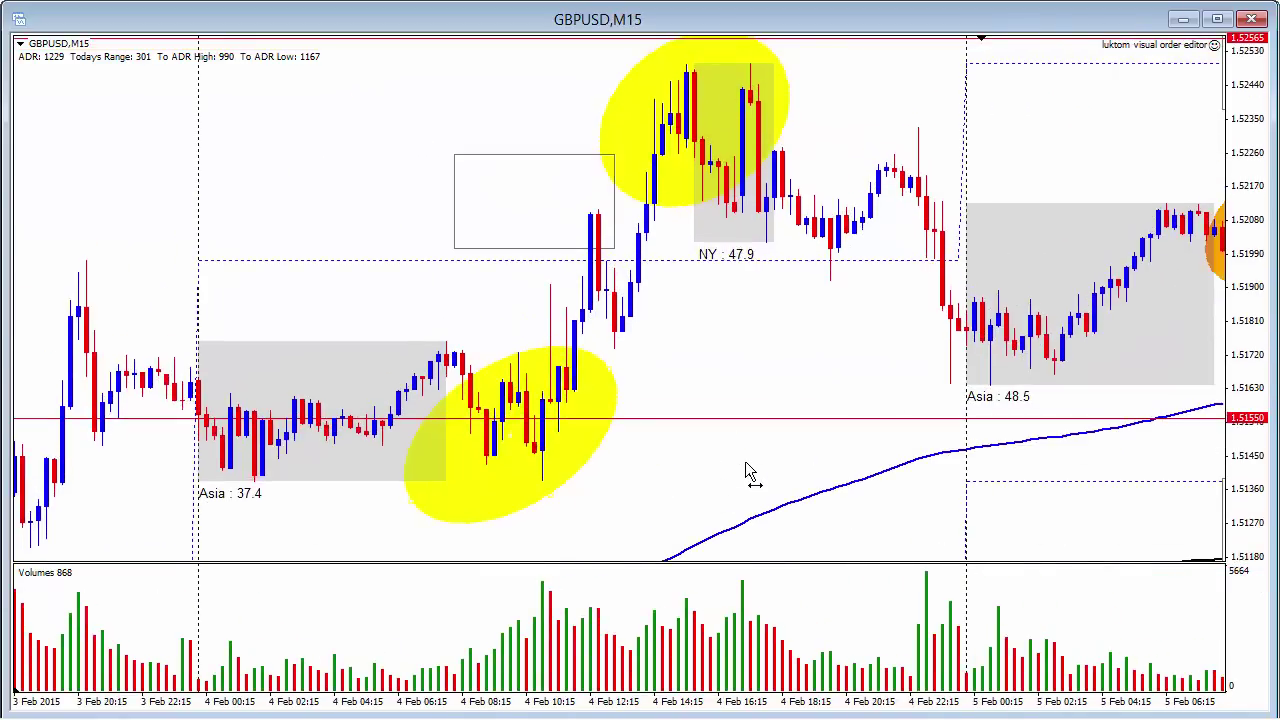
middle_click(540, 474)
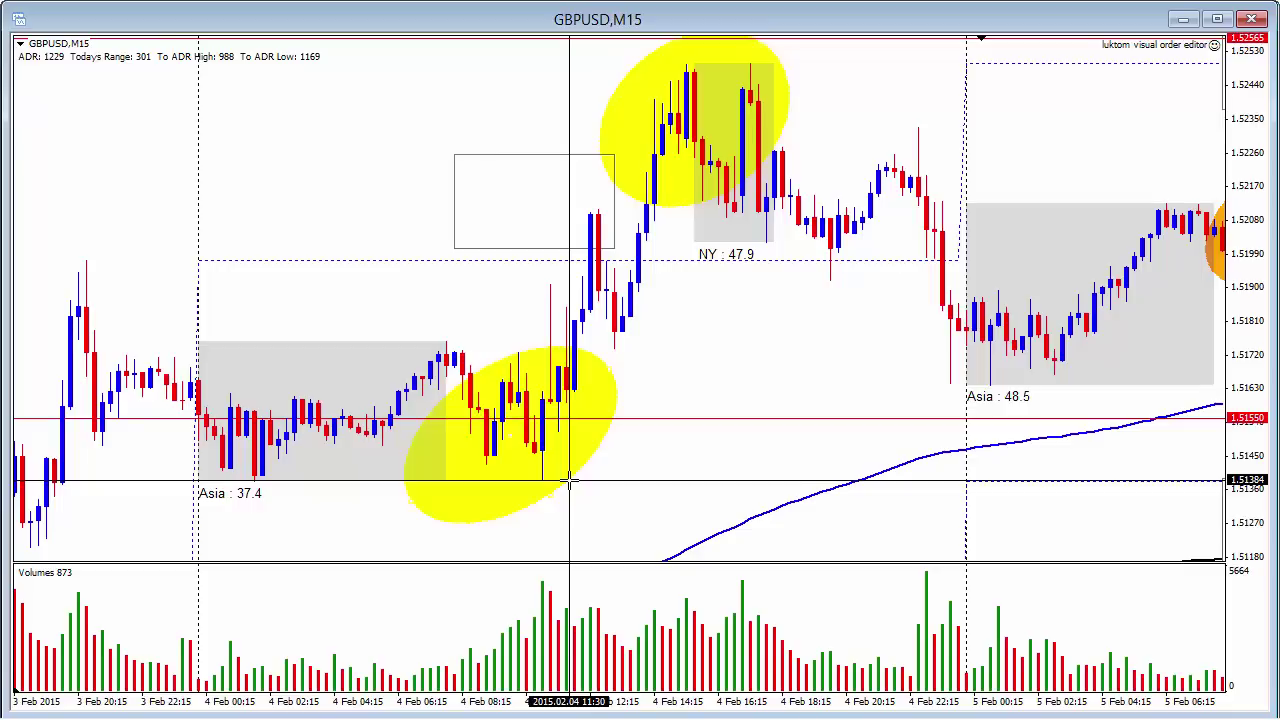
middle_click(535, 445)
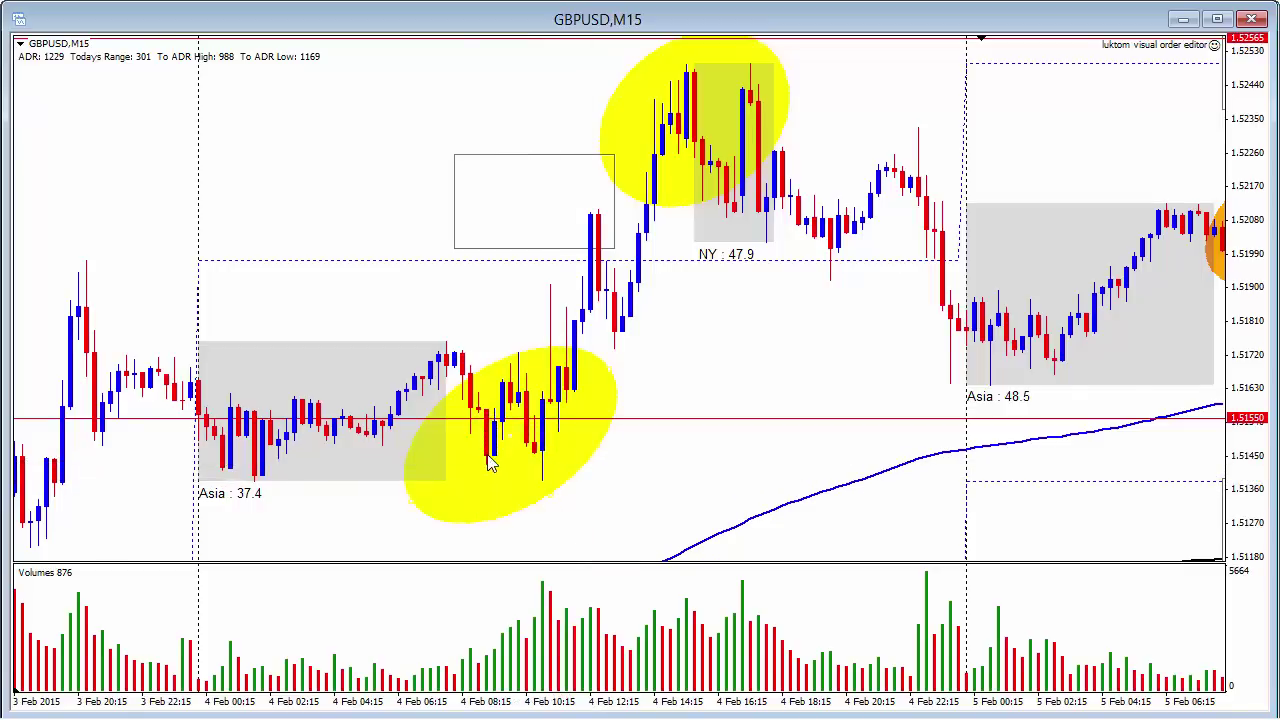
middle_click(494, 476)
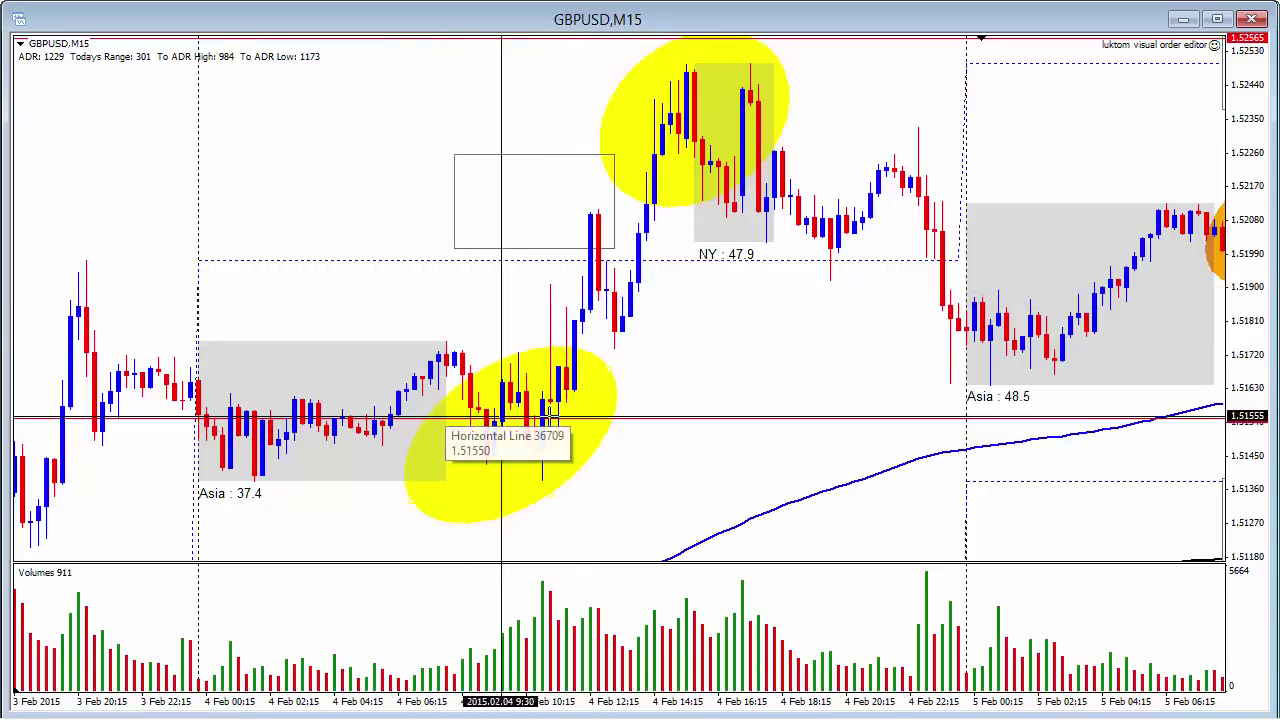
drag(590, 375, 703, 70)
scroll(783, 368, down, 3)
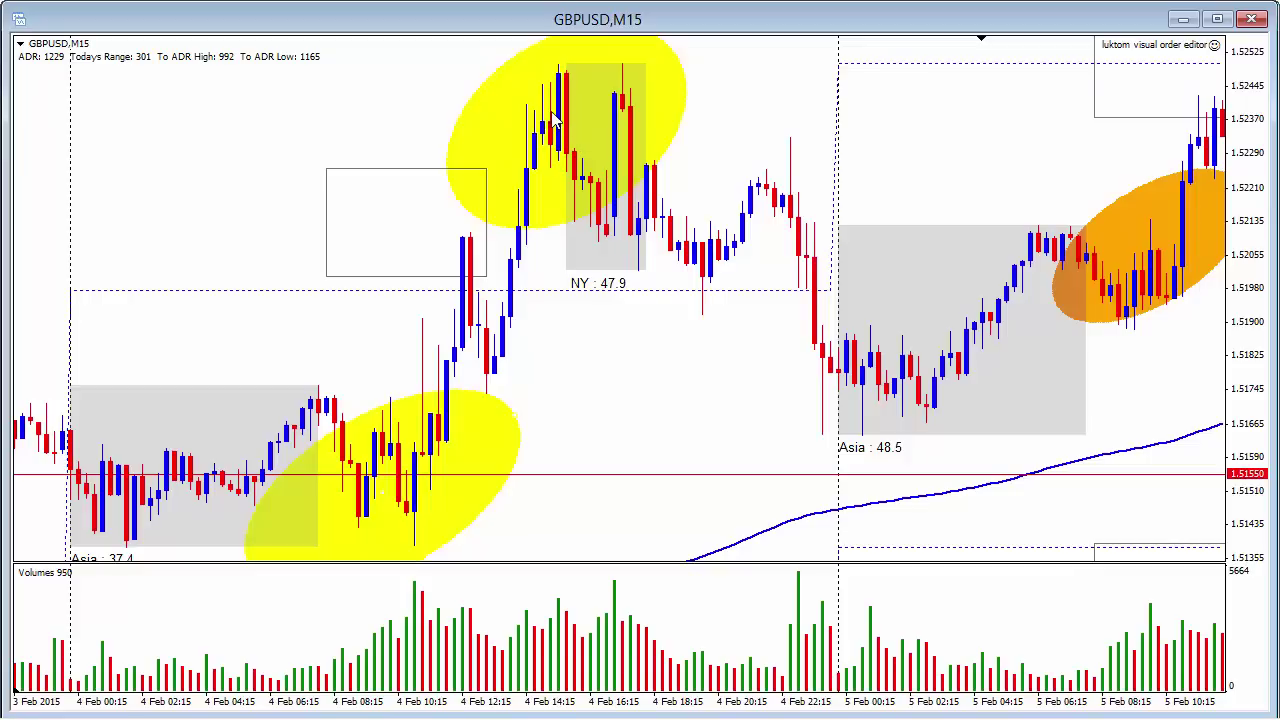
- Measure the move from the orange 5 Feb setup with the crosshair, scrolling toward 6 Feb
mouse_move(612, 245)
scroll(695, 401, down, 8)
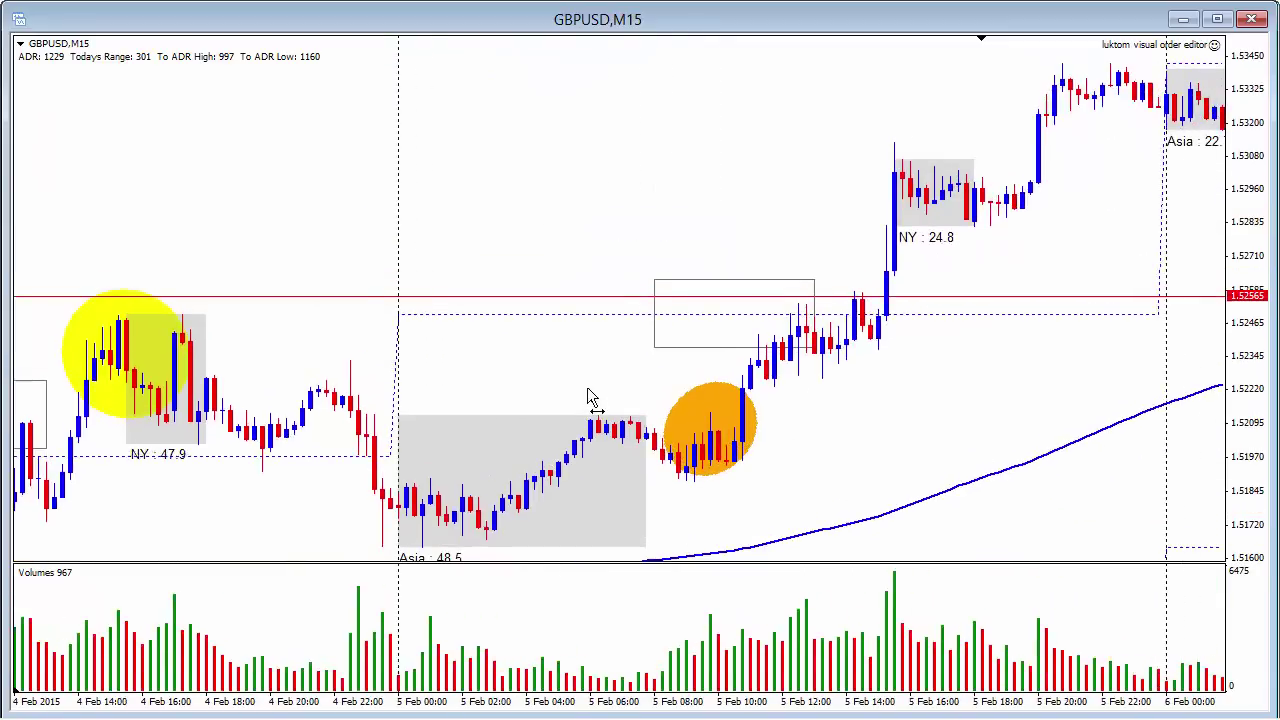
scroll(570, 400, down, 1)
scroll(610, 420, up, 2)
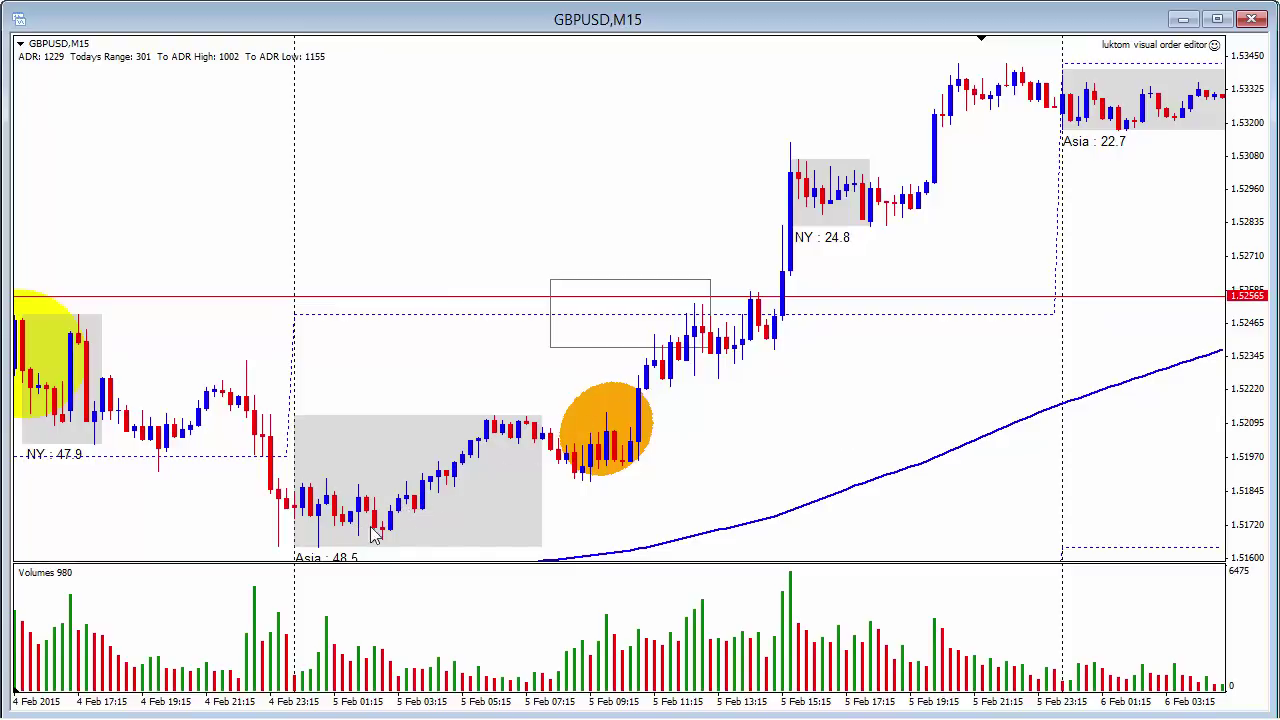
middle_click(557, 425)
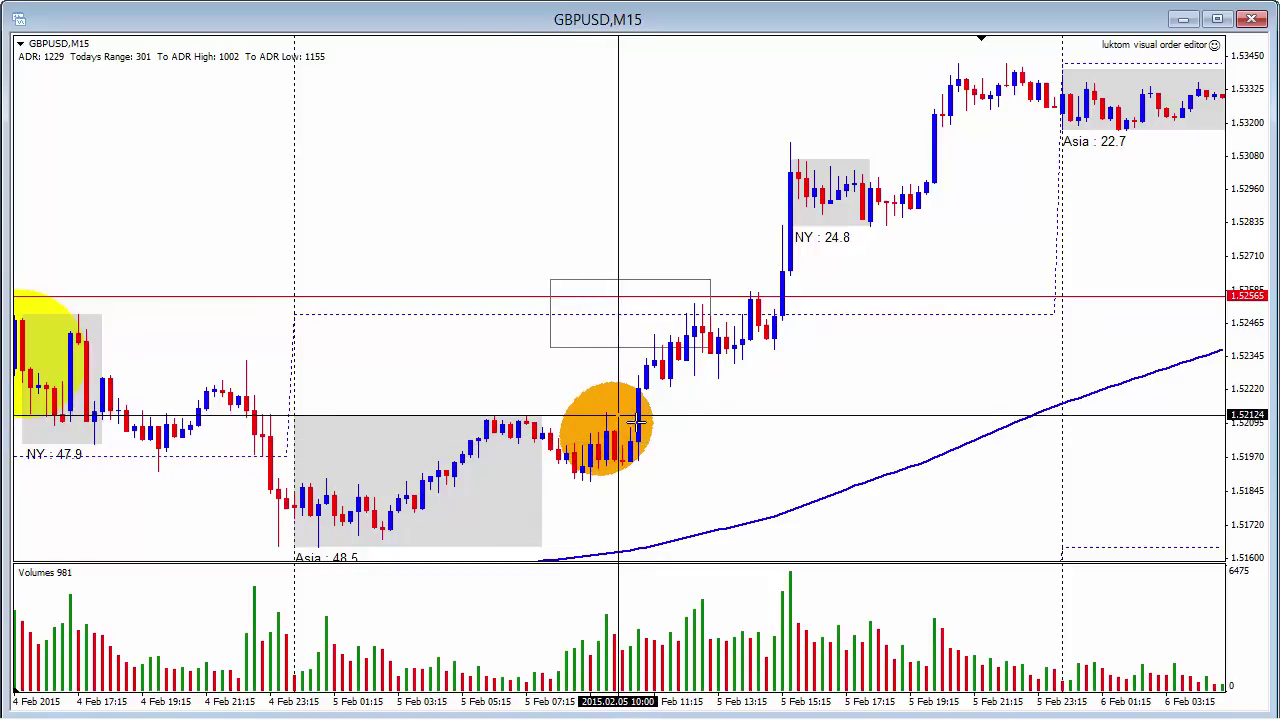
drag(643, 421, 766, 405)
scroll(771, 409, down, 10)
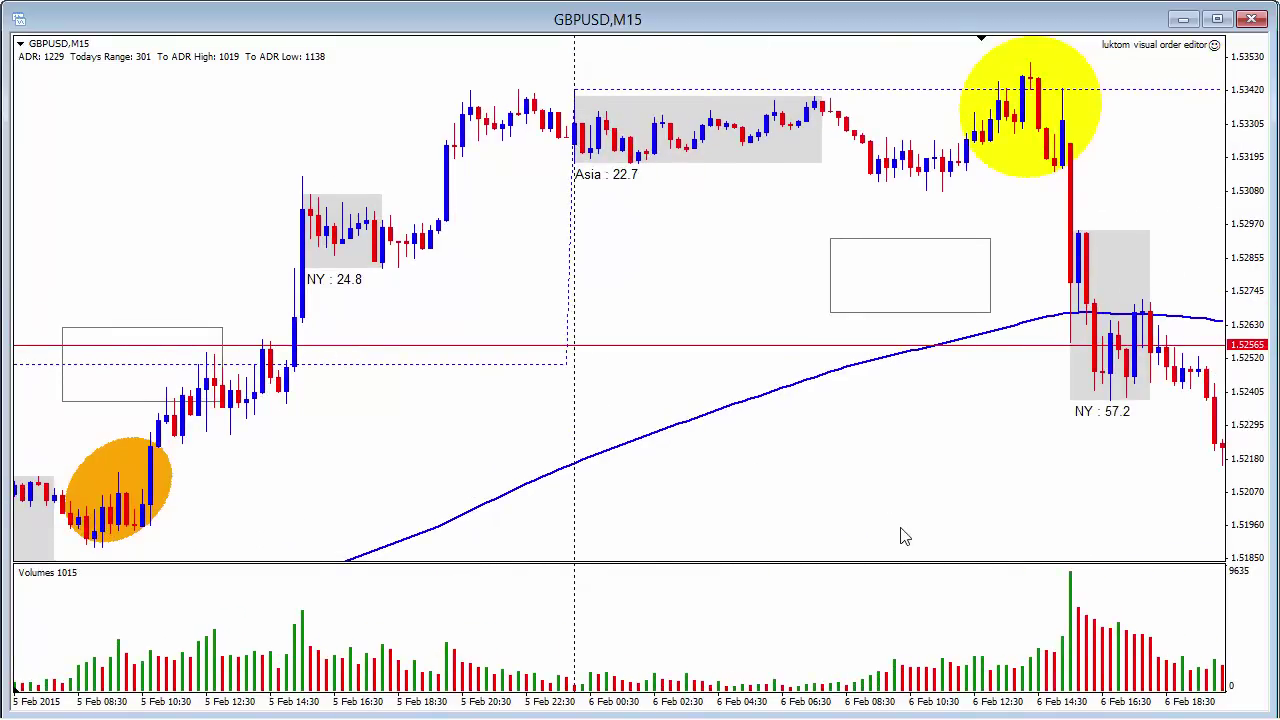
- Measure the move around the 6 Feb high, then scroll forward to 9–10 Feb
scroll(866, 460, down, 8)
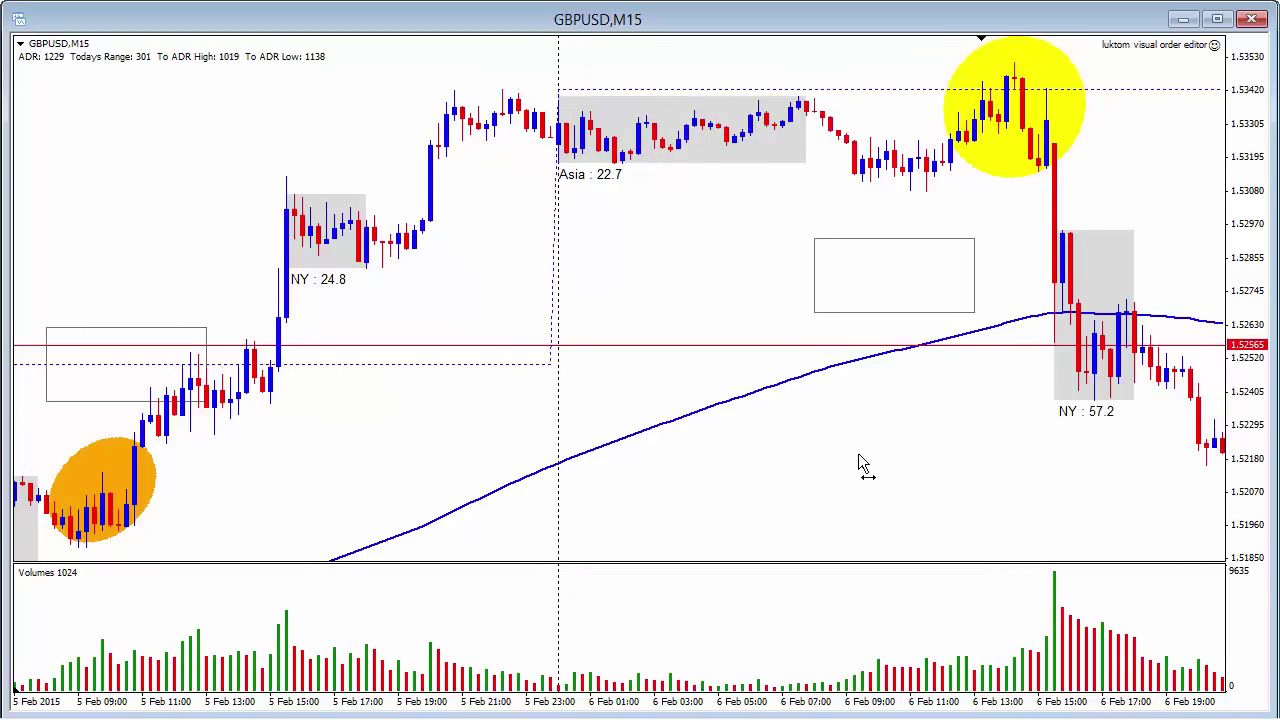
scroll(812, 478, down, 2)
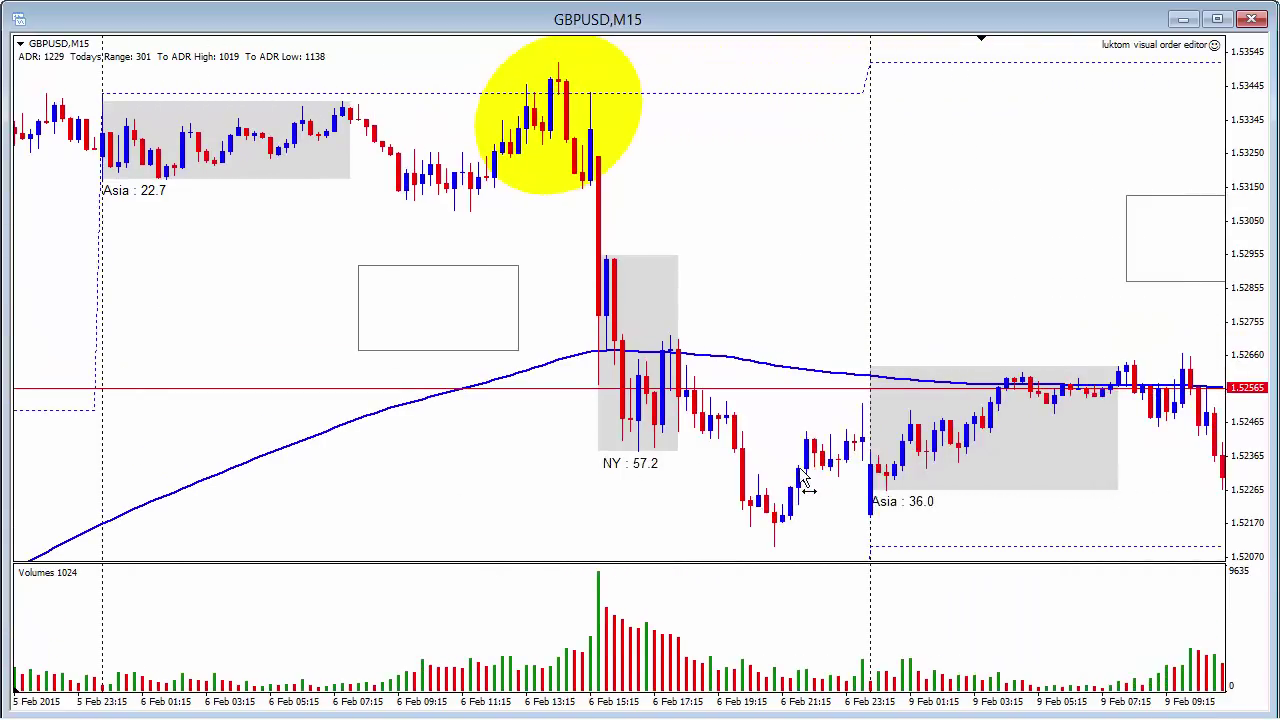
scroll(808, 480, down, 7)
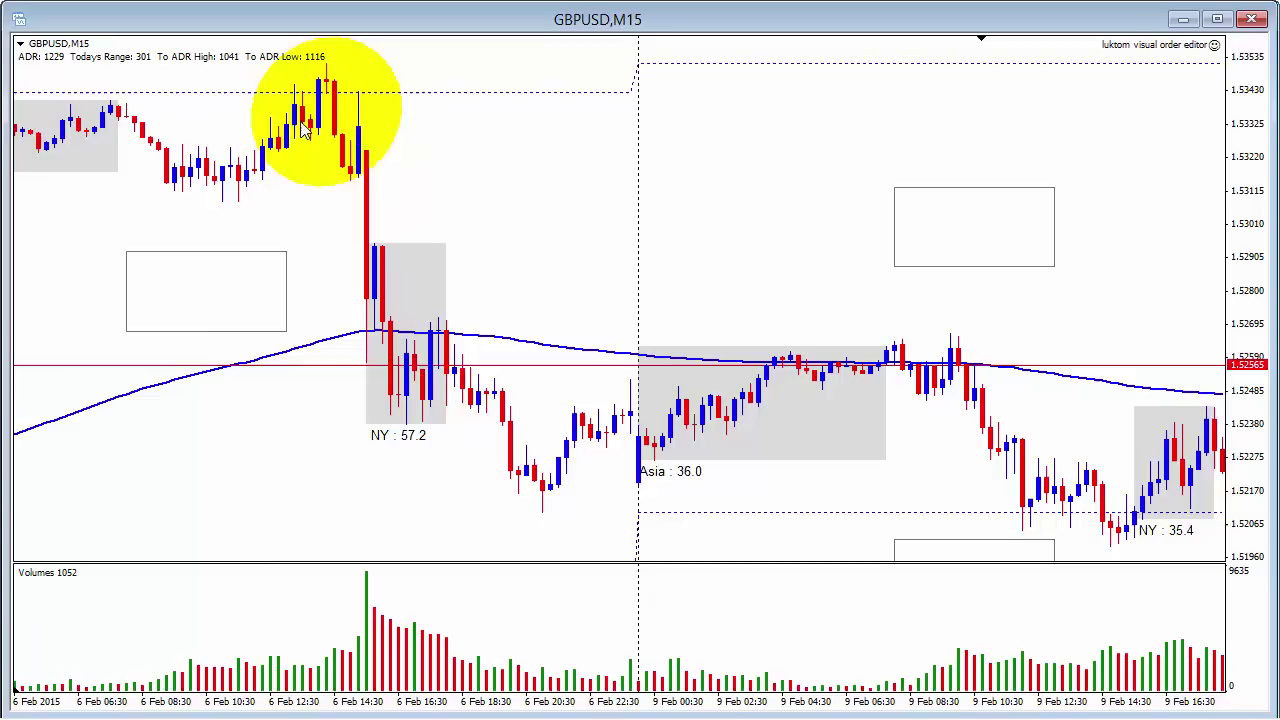
mouse_move(302, 137)
middle_click(365, 93)
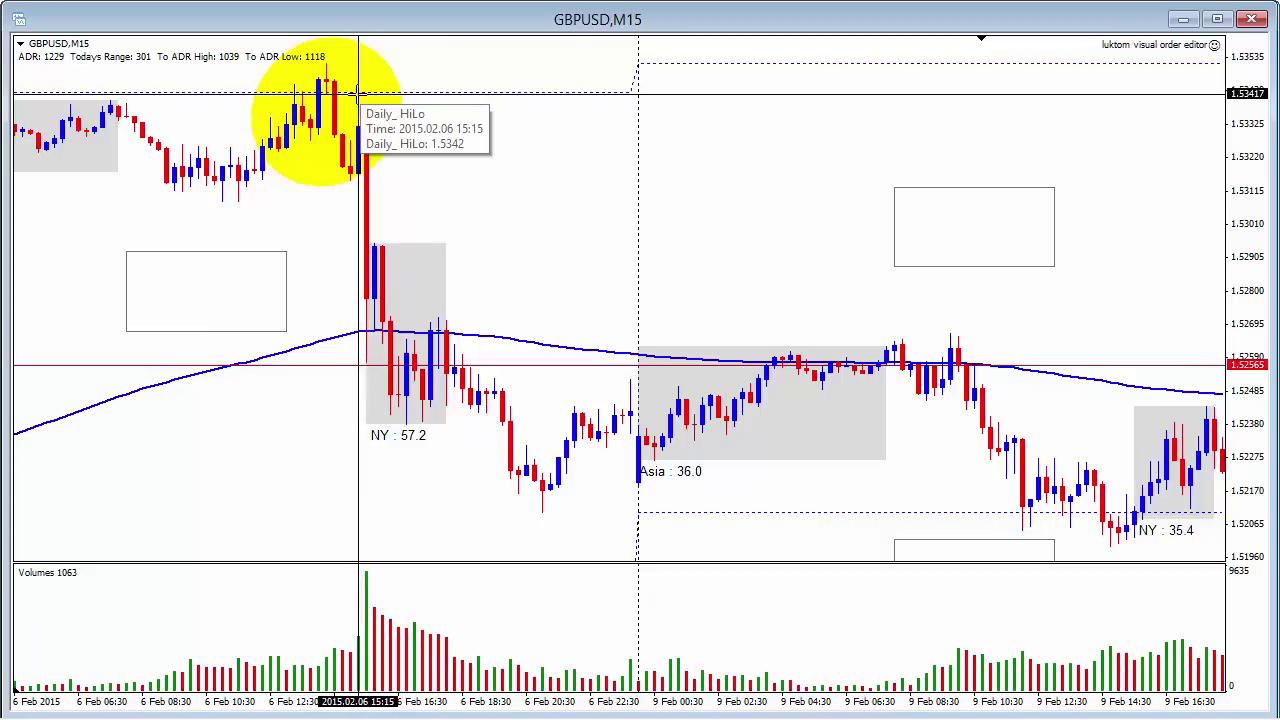
drag(364, 91, 757, 500)
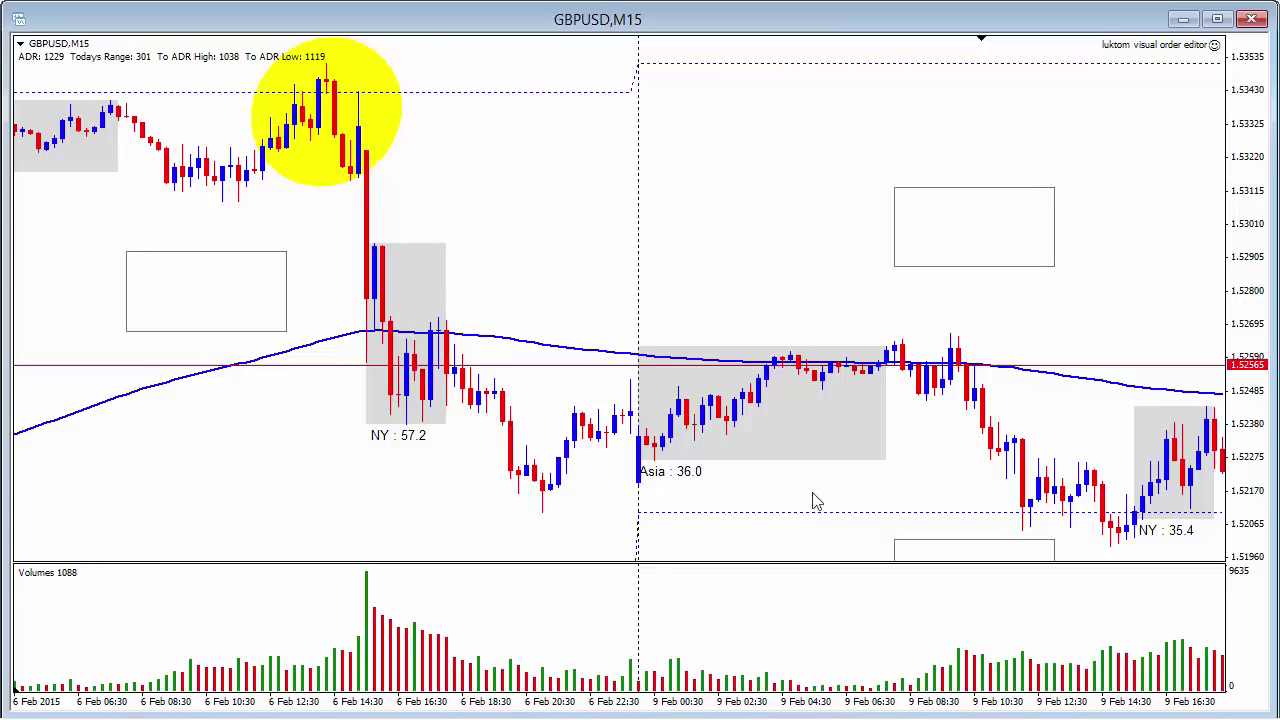
scroll(900, 486, down, 5)
scroll(713, 472, down, 5)
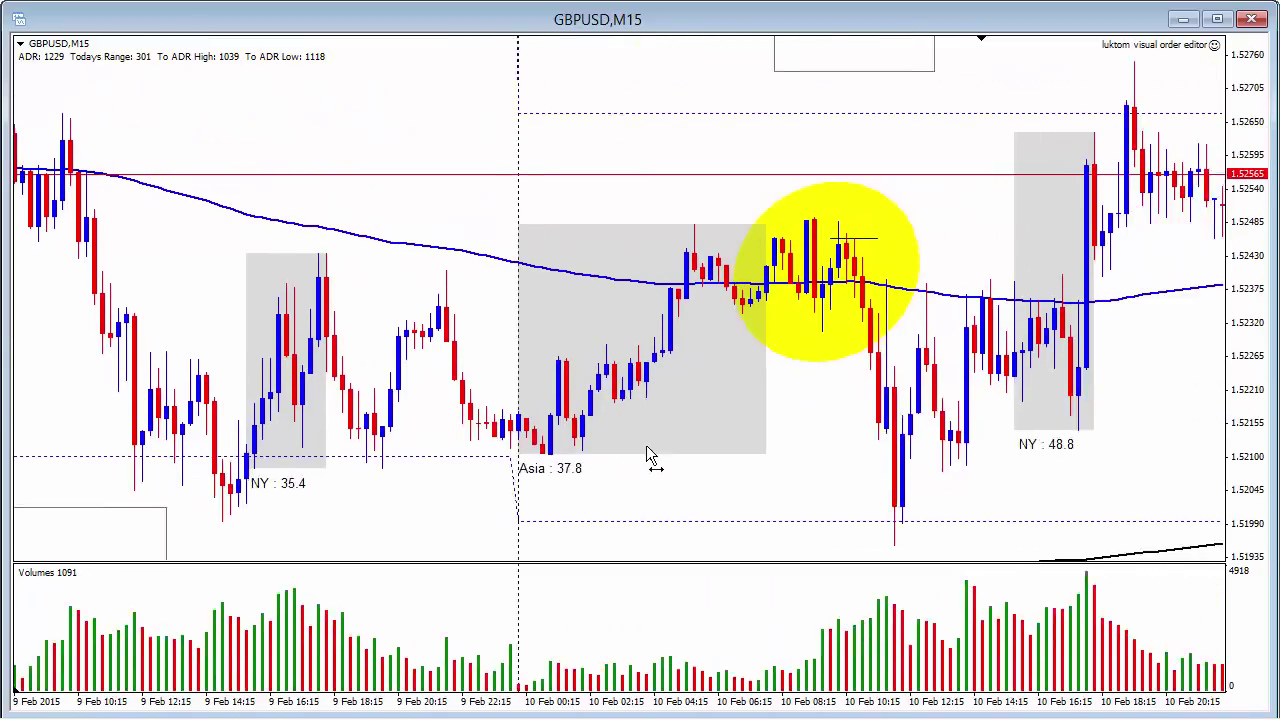
- Measure the 10 Feb drop to the candle low, then pan through the 11–12 Feb candles
scroll(600, 449, down, 2)
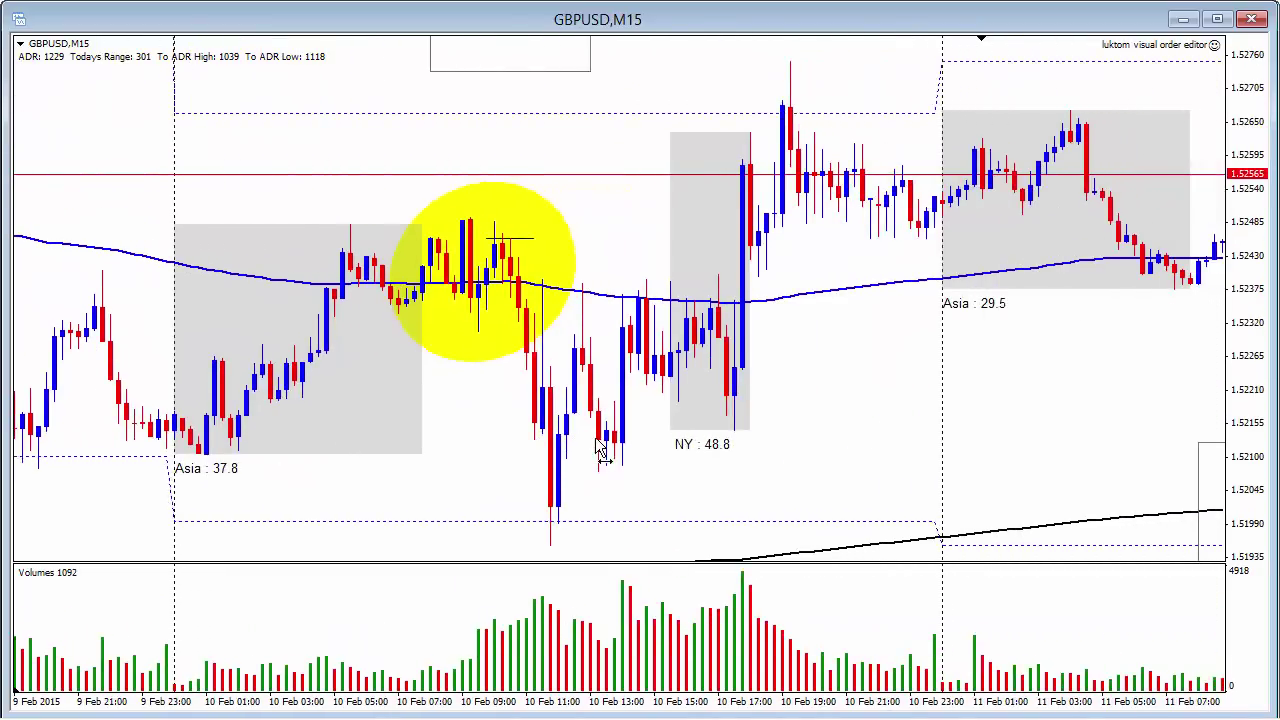
scroll(592, 447, down, 2)
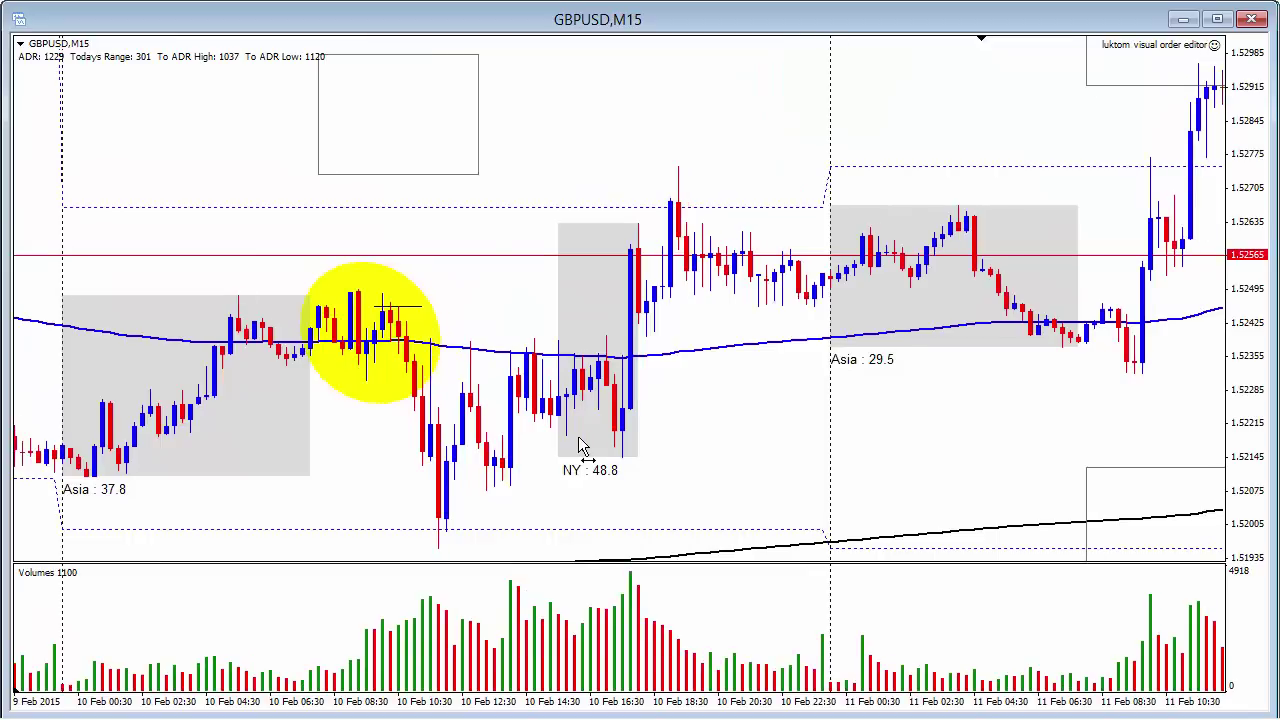
scroll(582, 447, down, 1)
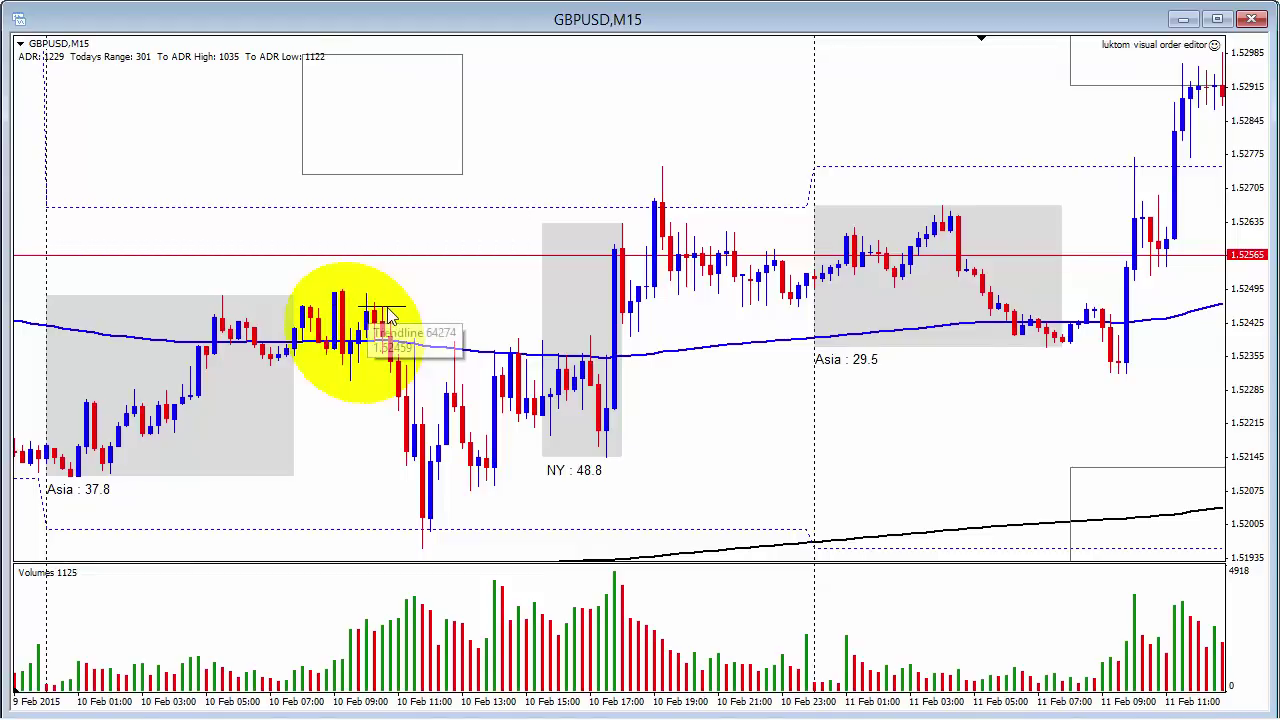
middle_click(443, 305)
drag(443, 305, 431, 548)
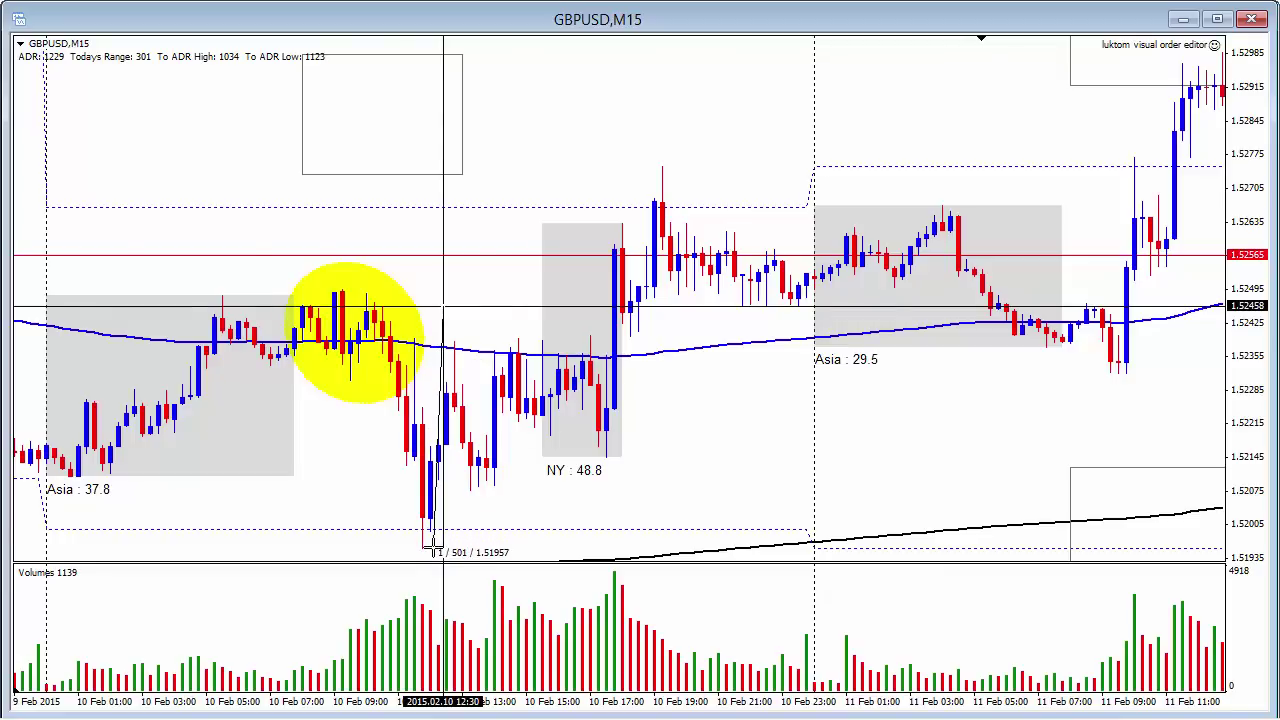
drag(432, 548, 640, 278)
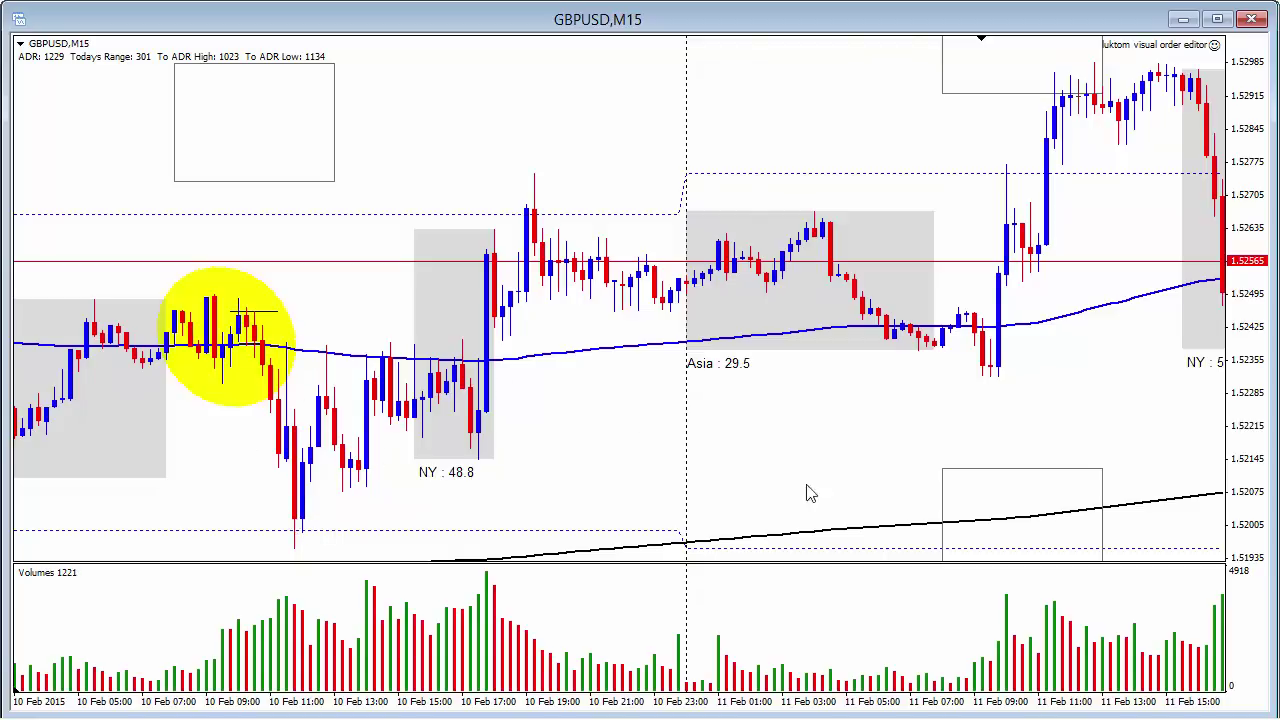
drag(857, 455, 618, 420)
drag(785, 353, 530, 330)
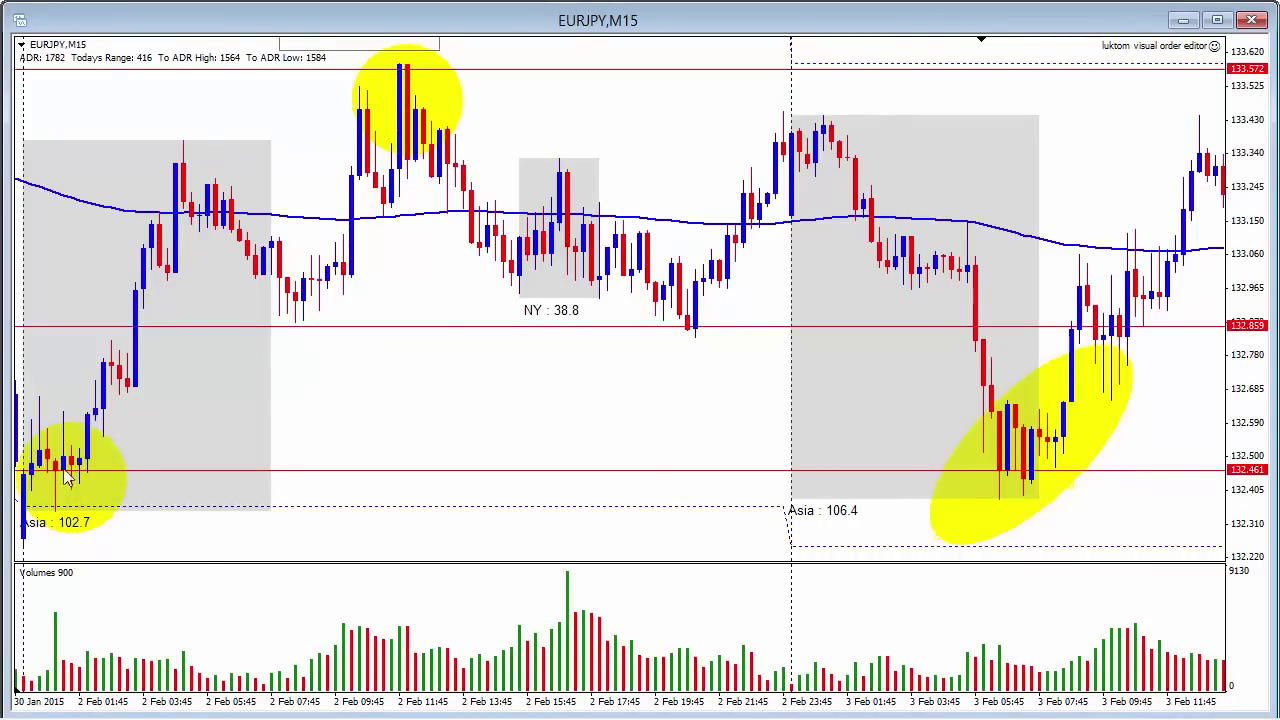
- Measure the EURJPY 2 Feb range from the Asia low to the peak and back toward NY
mouse_move(79, 465)
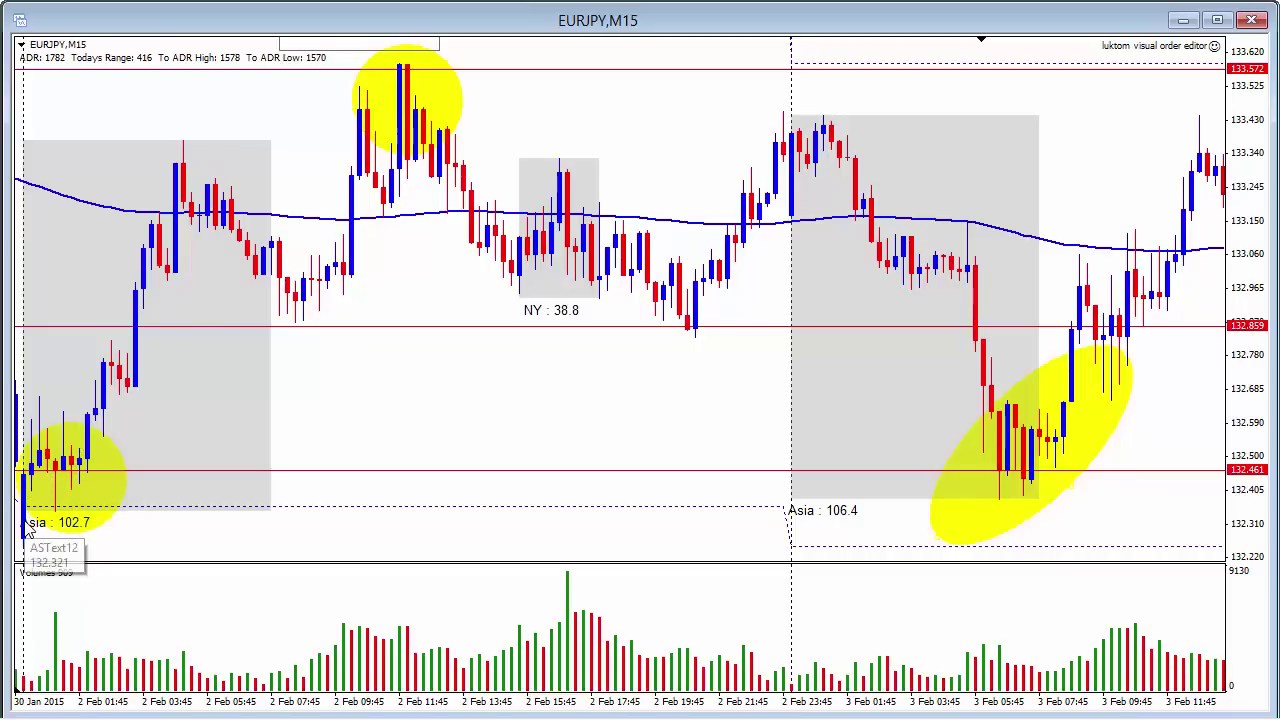
middle_click(132, 466)
drag(122, 470, 186, 150)
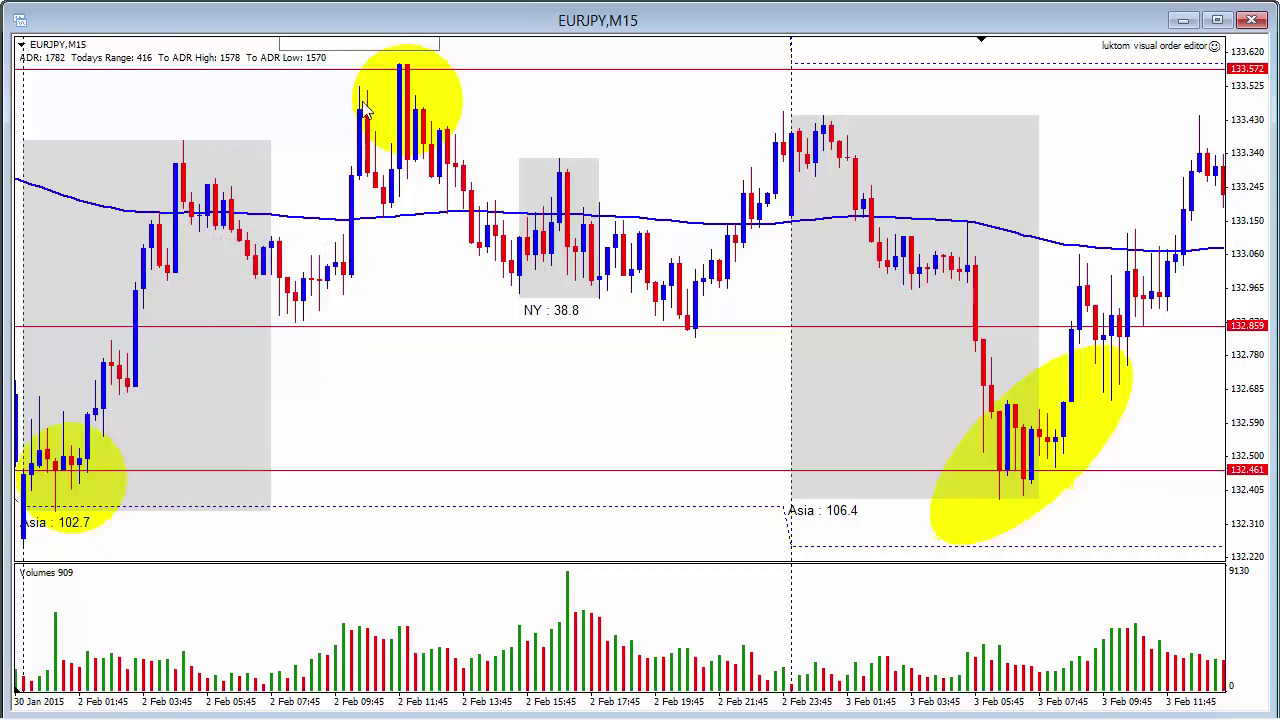
middle_click(264, 137)
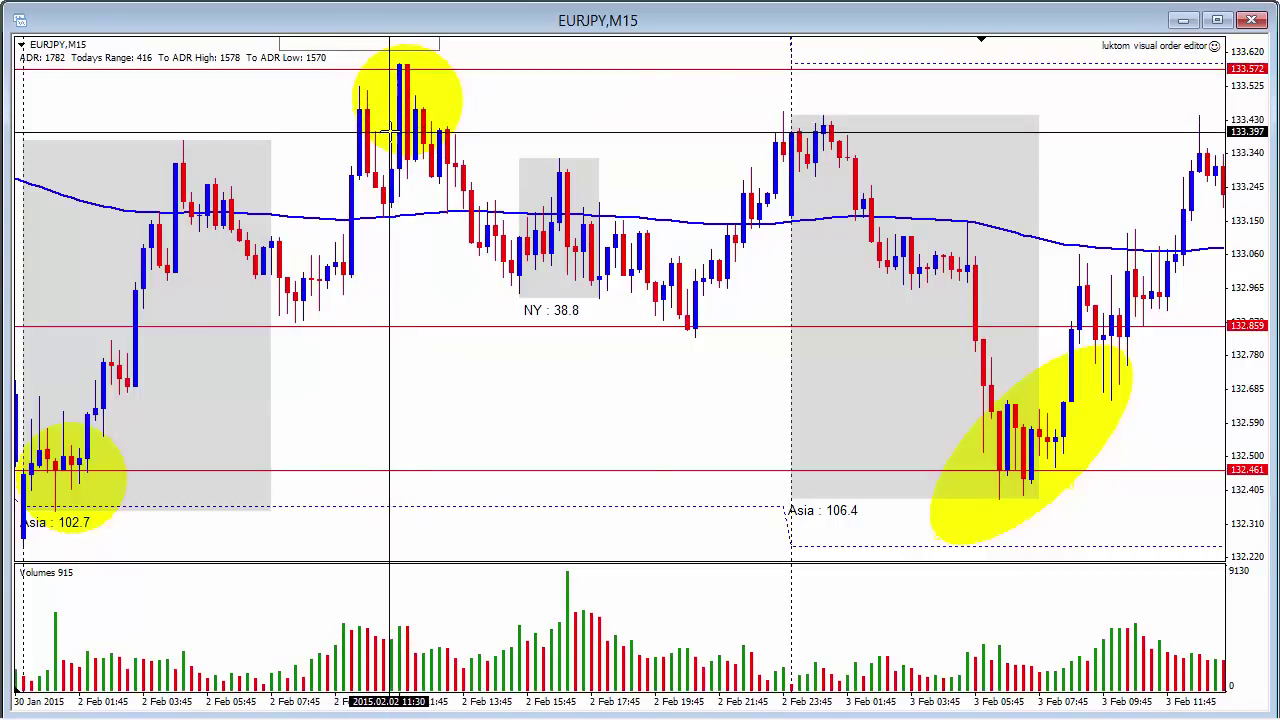
drag(390, 131, 407, 60)
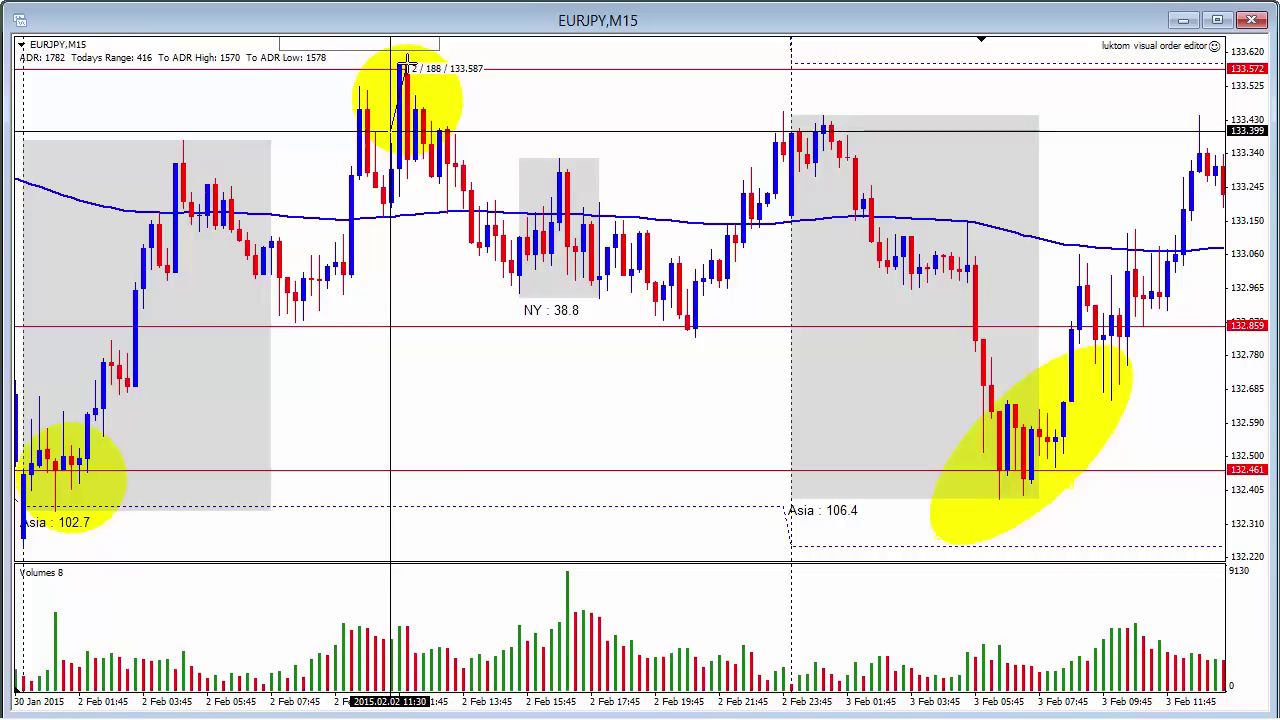
drag(407, 60, 495, 278)
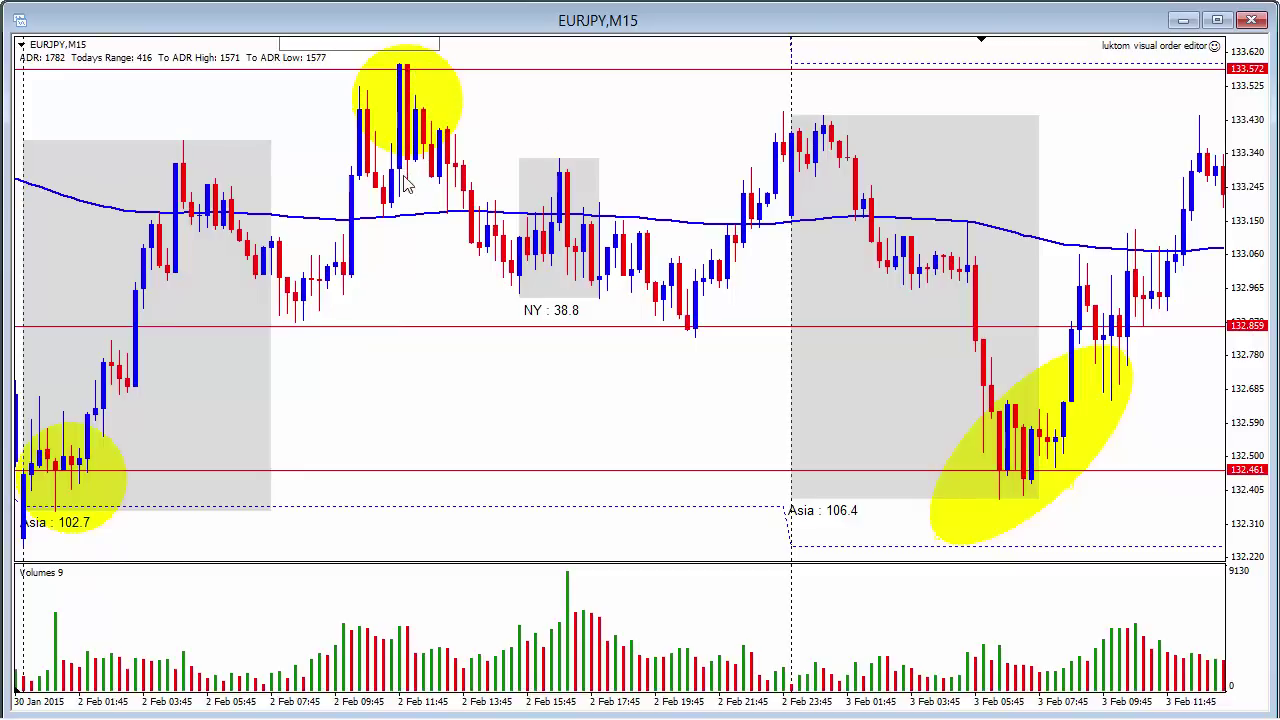
- Measure from the 12:45 candle up to the peak and pan to 3–4 Feb
middle_click(368, 140)
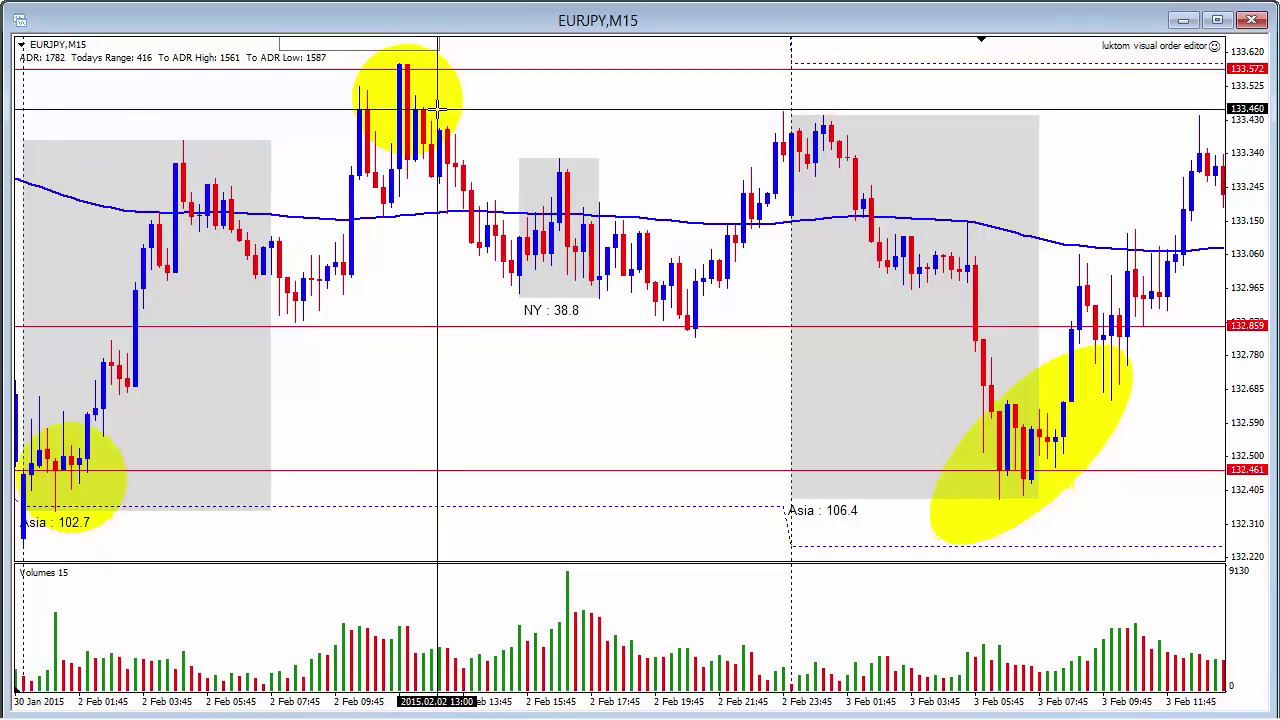
drag(434, 107, 692, 333)
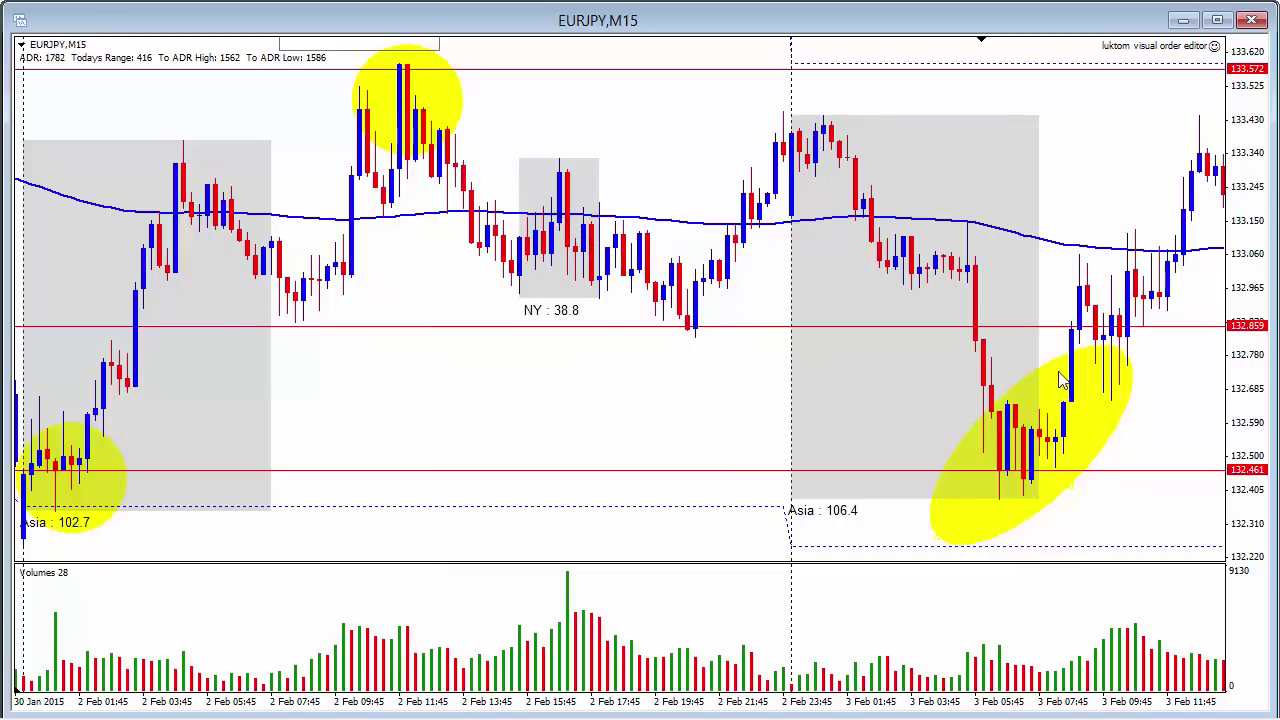
drag(1157, 430, 999, 398)
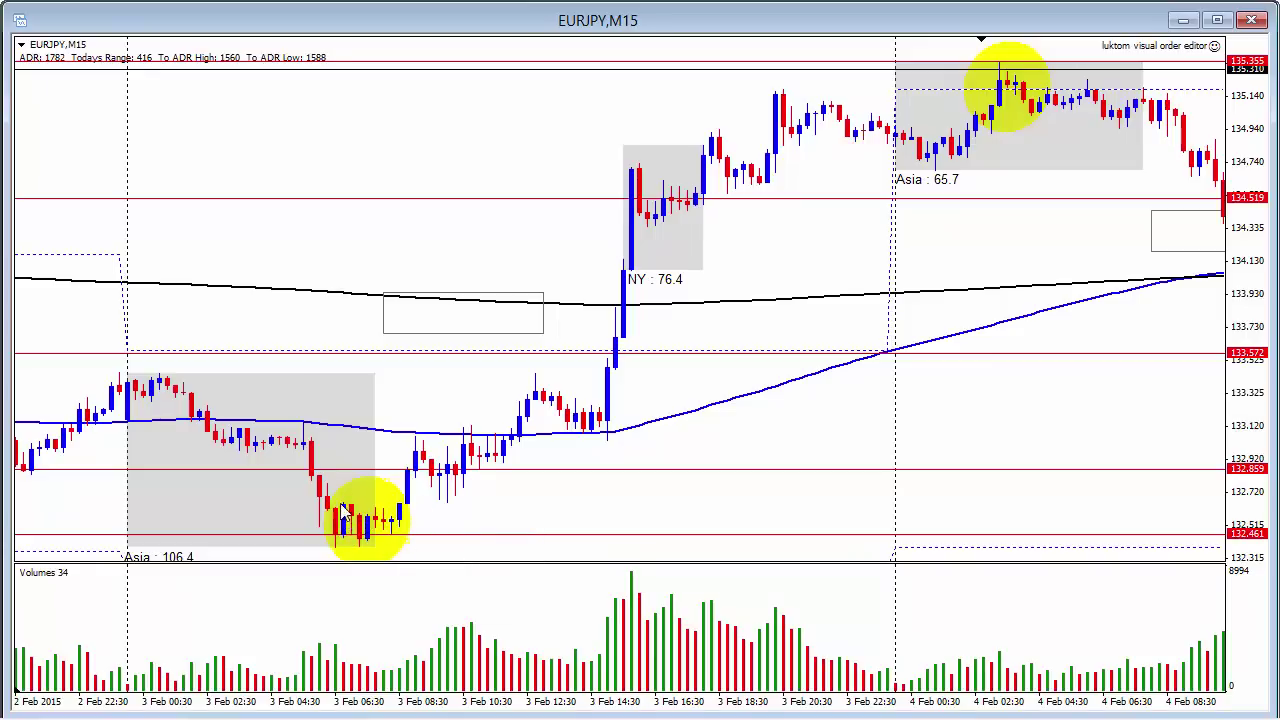
- Measure the EURJPY rise from the 3 Feb low and pan forward to 4–5 Feb
middle_click(390, 529)
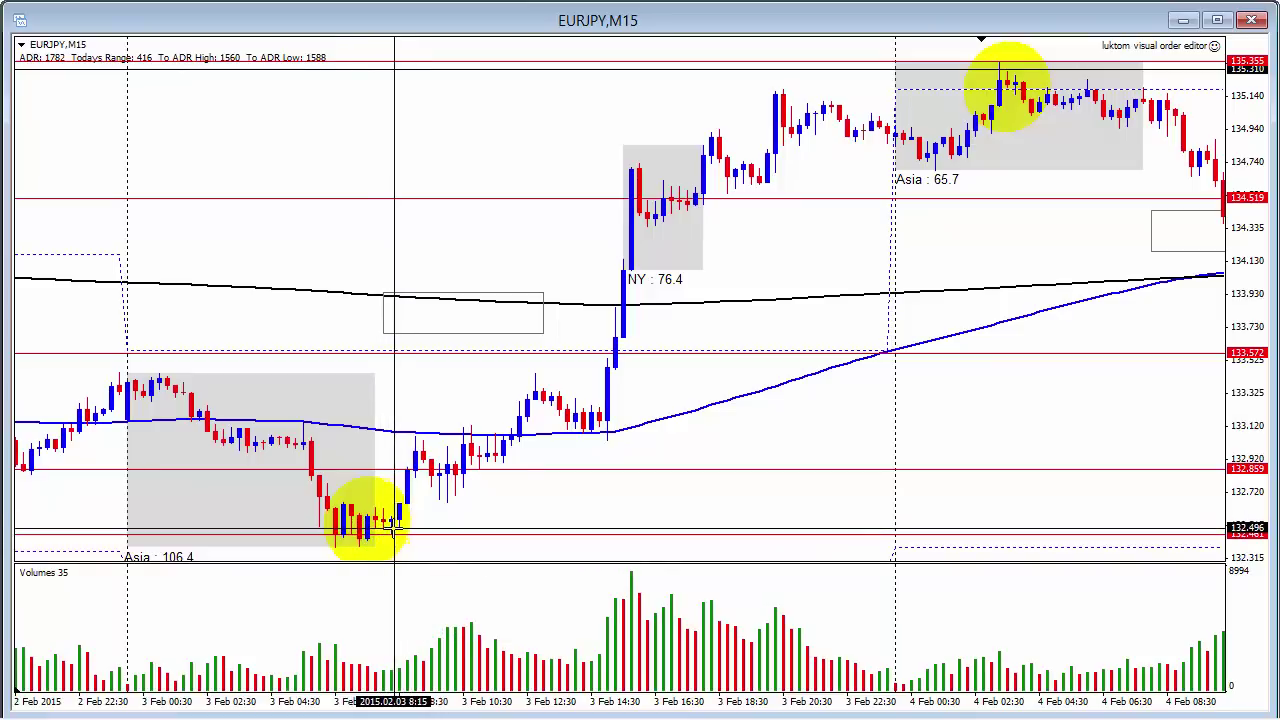
drag(394, 528, 789, 95)
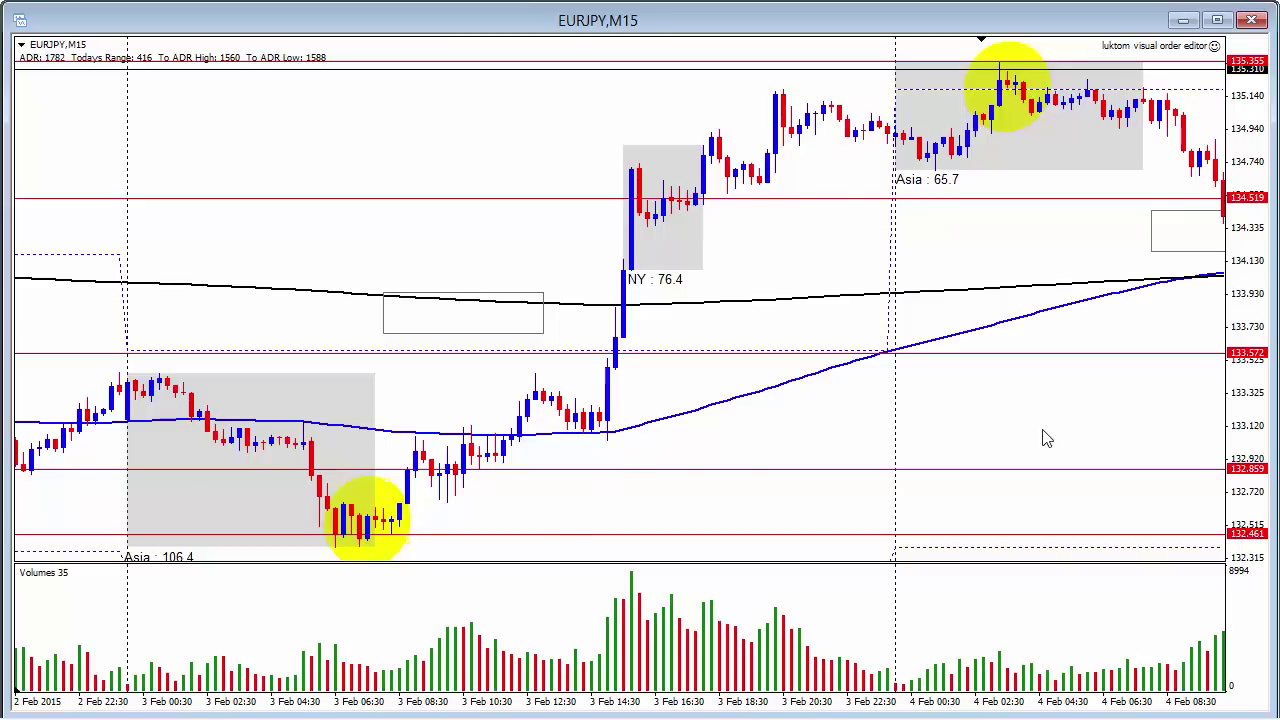
drag(1021, 429, 929, 357)
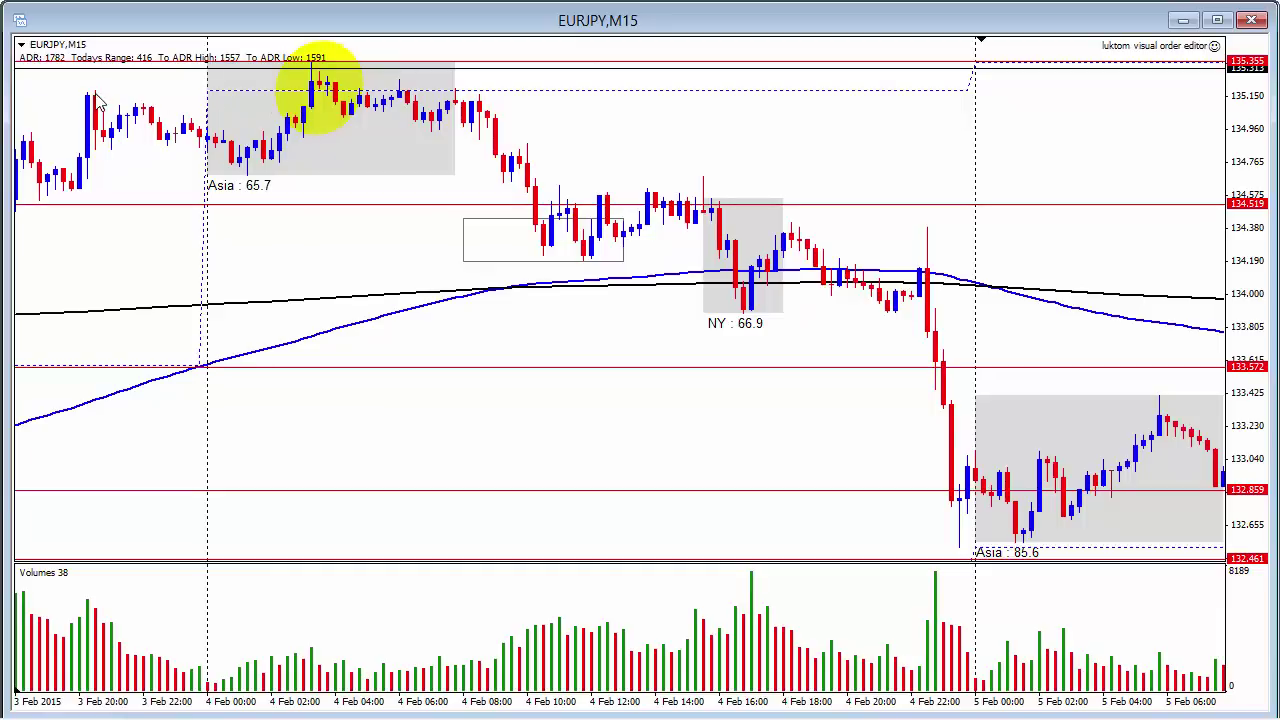
- Measure with the crosshair from the 4 Feb Asia-session high down to the NY 66.9 session low
mouse_move(337, 107)
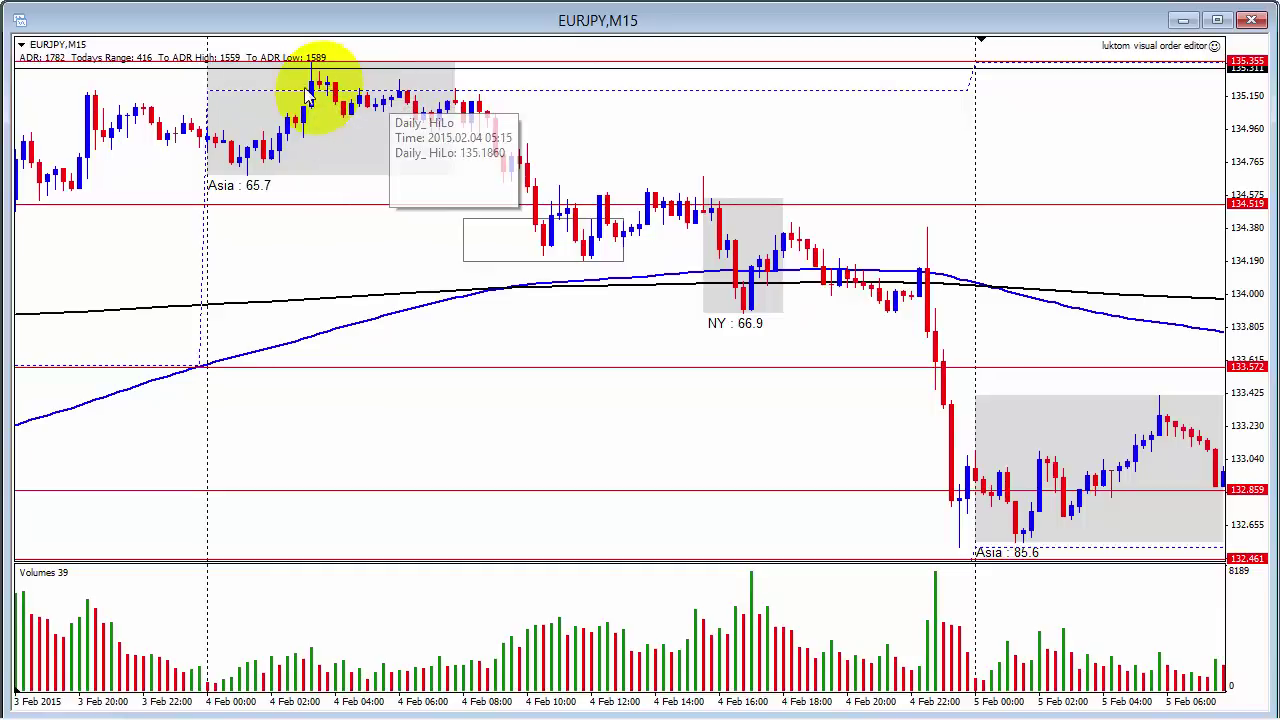
middle_click(361, 97)
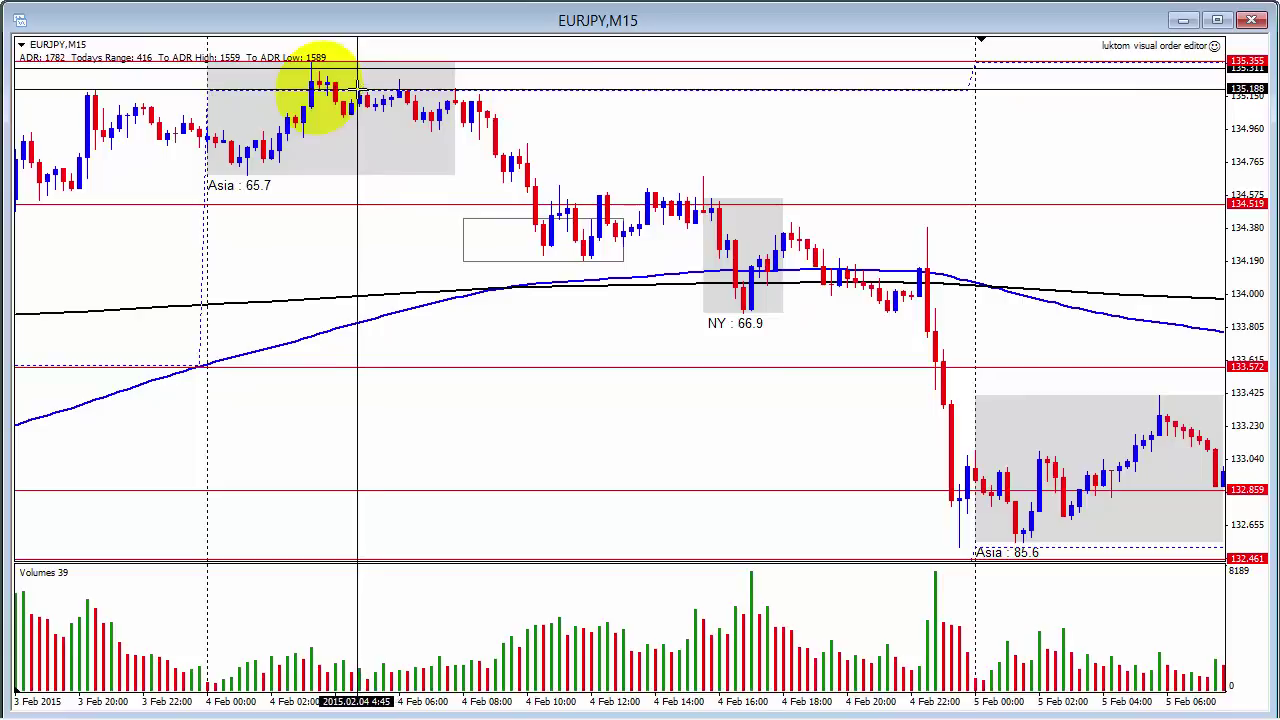
drag(361, 92, 417, 122)
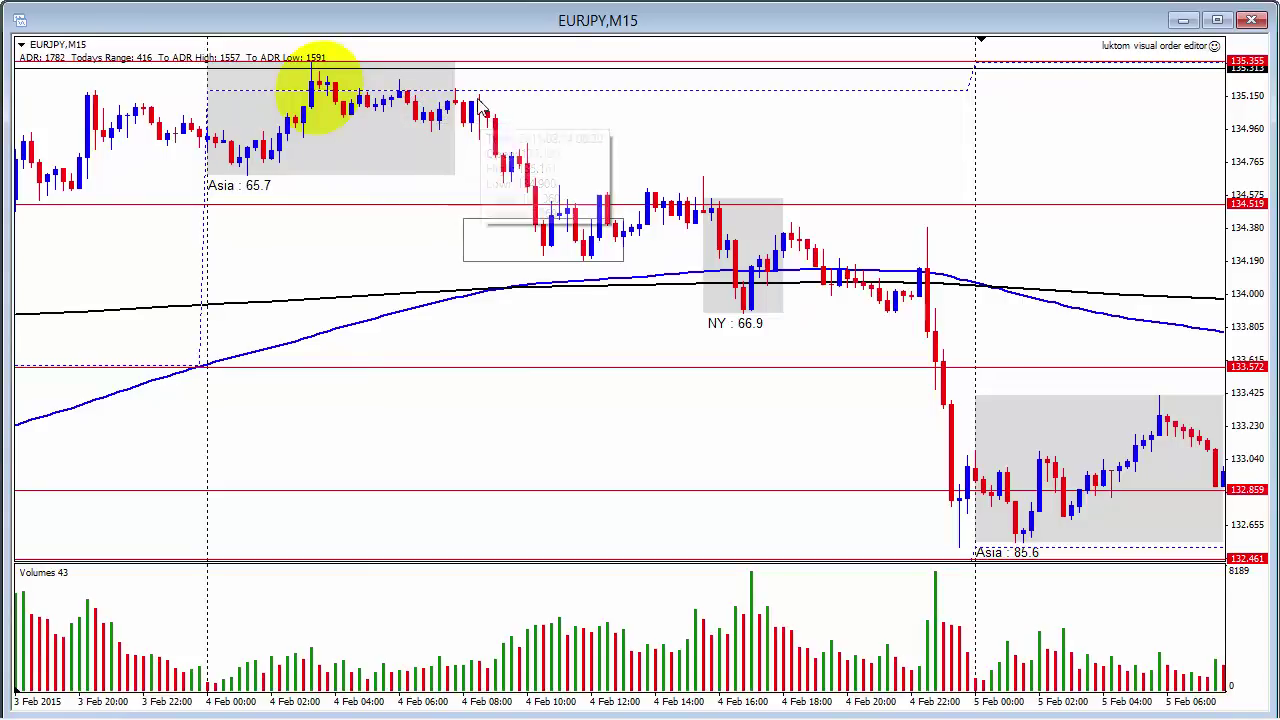
middle_click(400, 80)
drag(400, 80, 752, 312)
- Measure from the orange-circled high with the crosshair, then bring the 9–10 Feb sessions into view
scroll(1029, 339, down, 10)
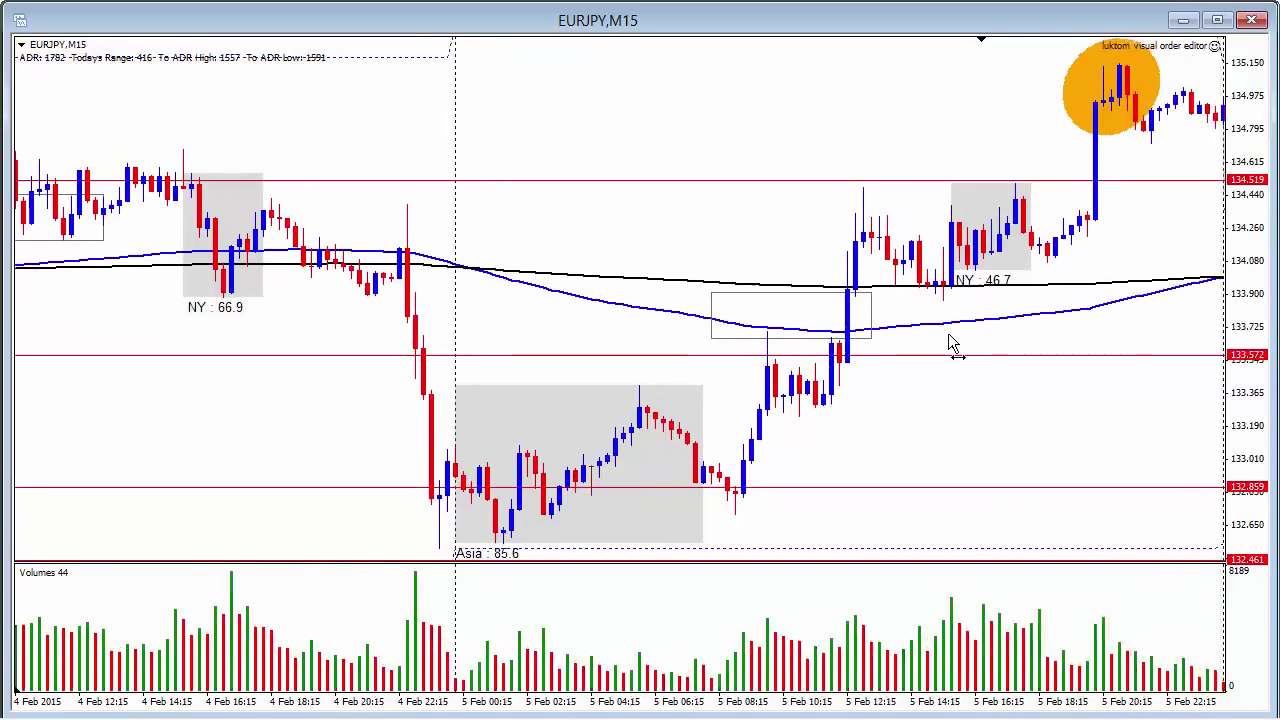
scroll(925, 340, down, 8)
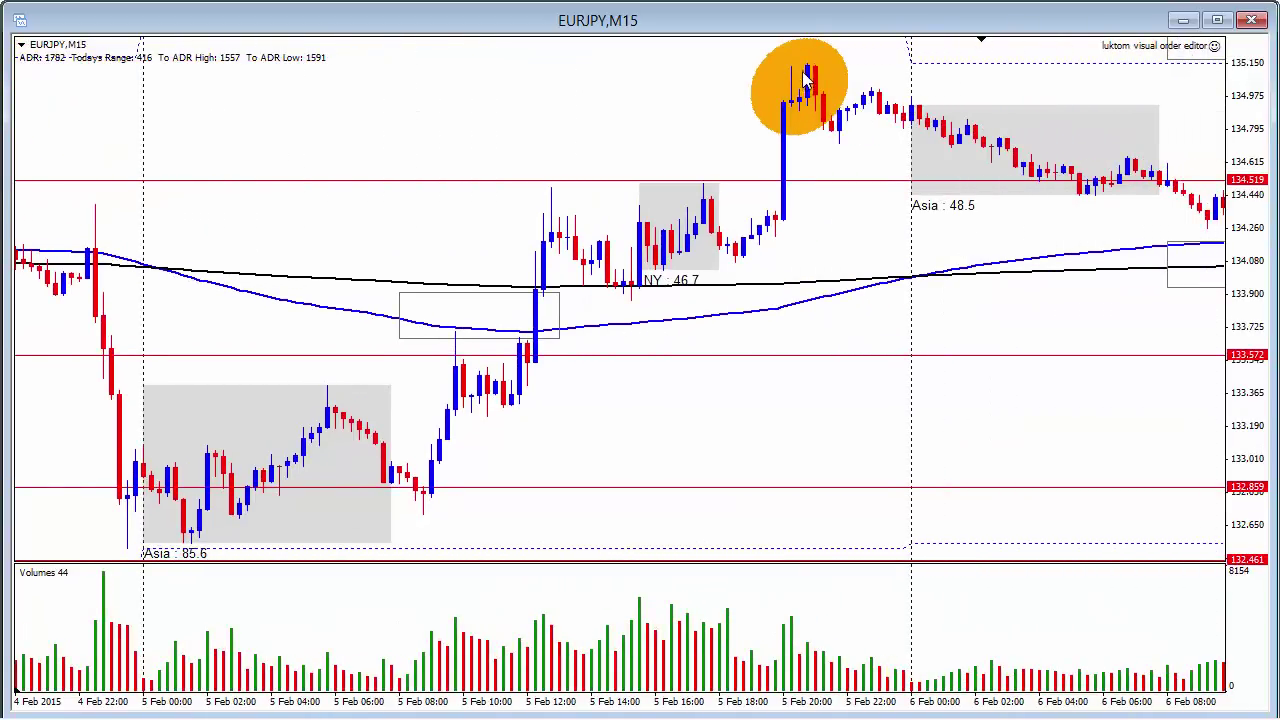
scroll(790, 390, down, 5)
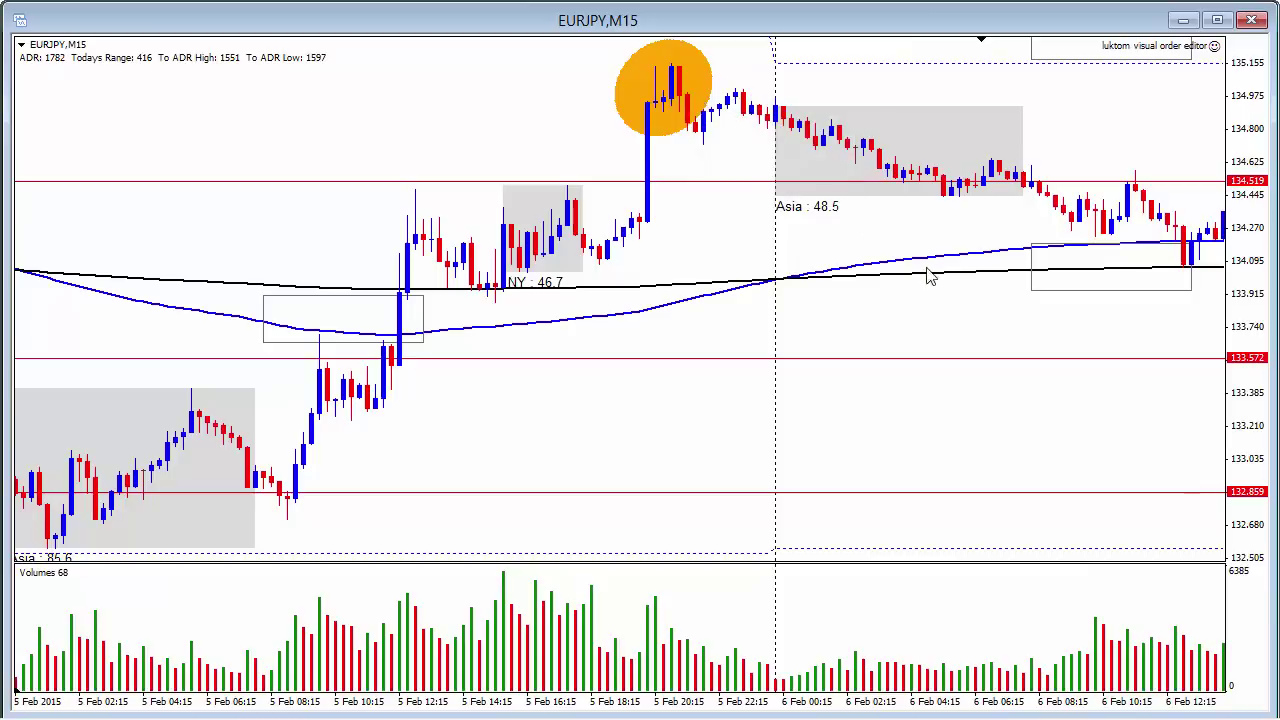
middle_click(697, 95)
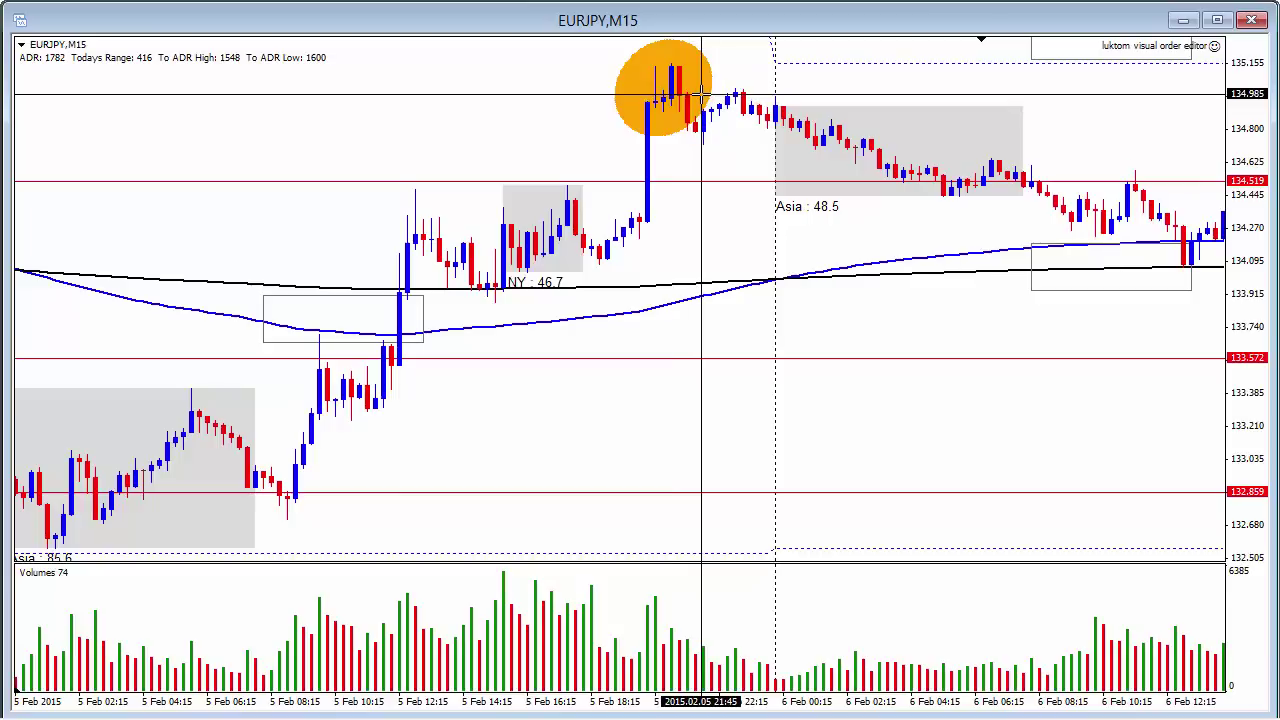
drag(705, 93, 744, 116)
drag(988, 342, 537, 312)
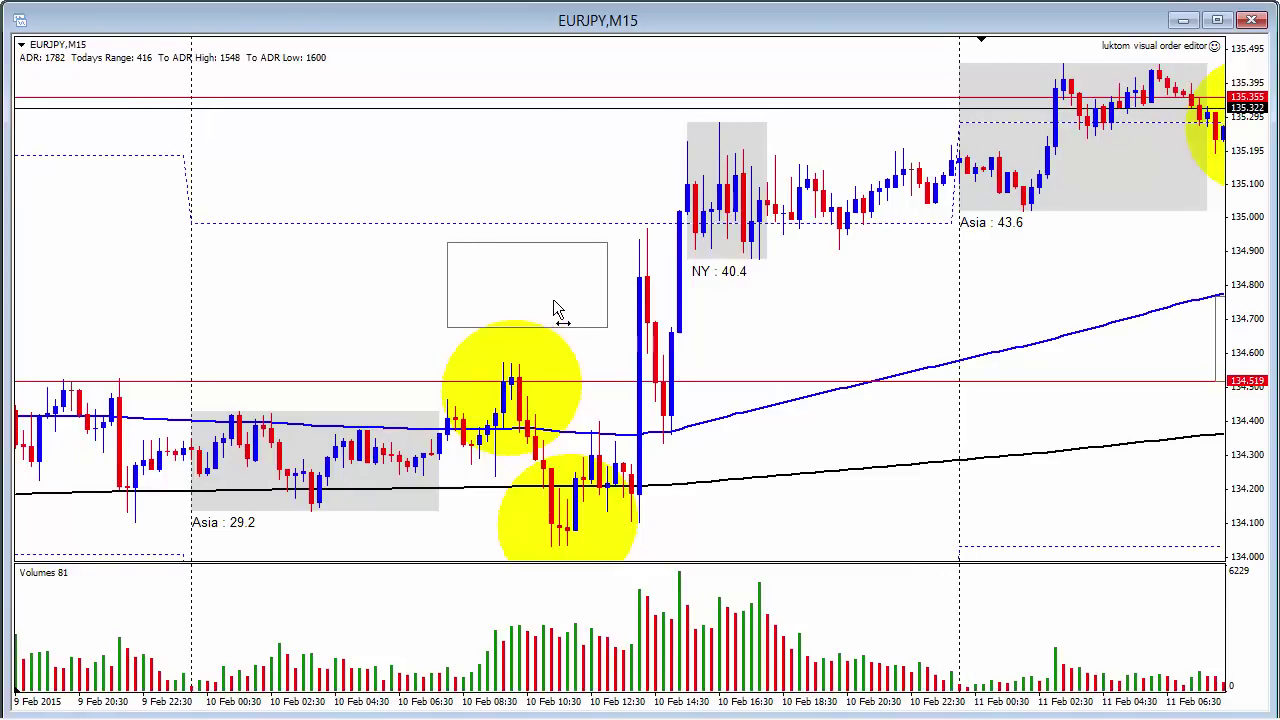
- Shift the EURJPY chart back to earlier 9 Feb bars around the yellow-circled 10 Feb swings
mouse_move(632, 297)
mouse_down()
mouse_move(737, 301)
mouse_move(689, 306)
mouse_move(595, 284)
mouse_move(630, 285)
mouse_up()
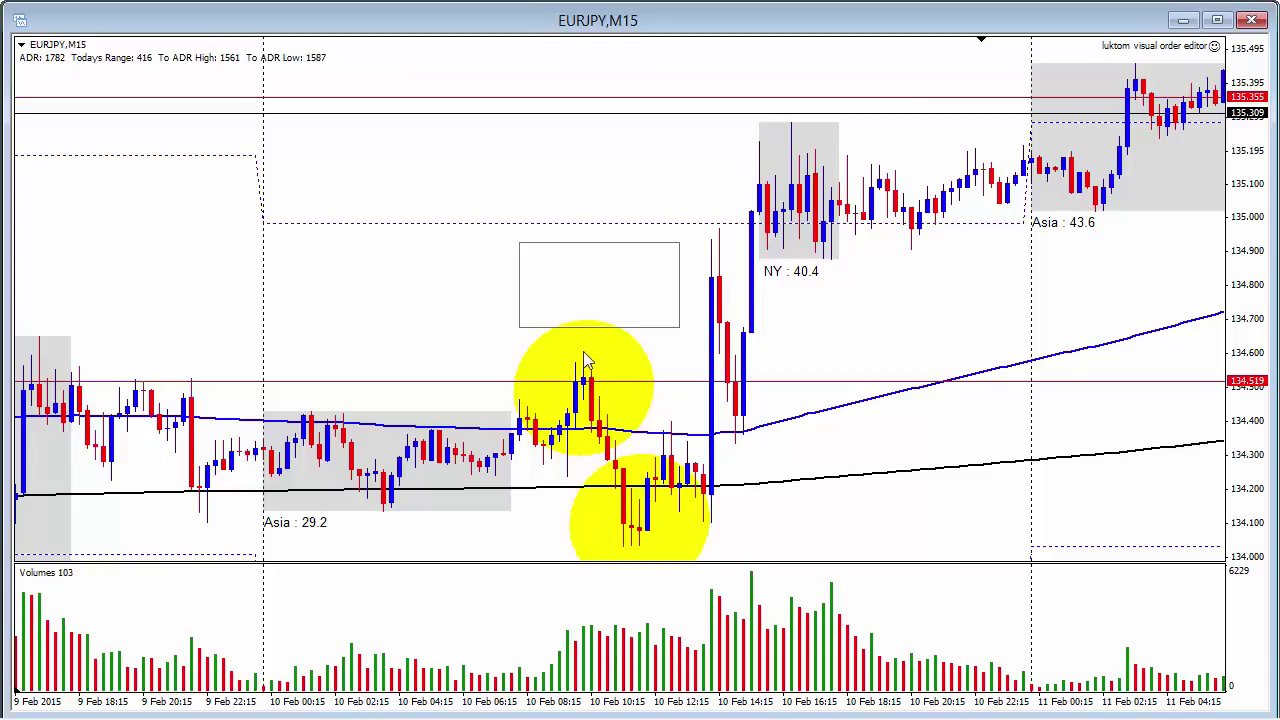
mouse_move(590, 388)
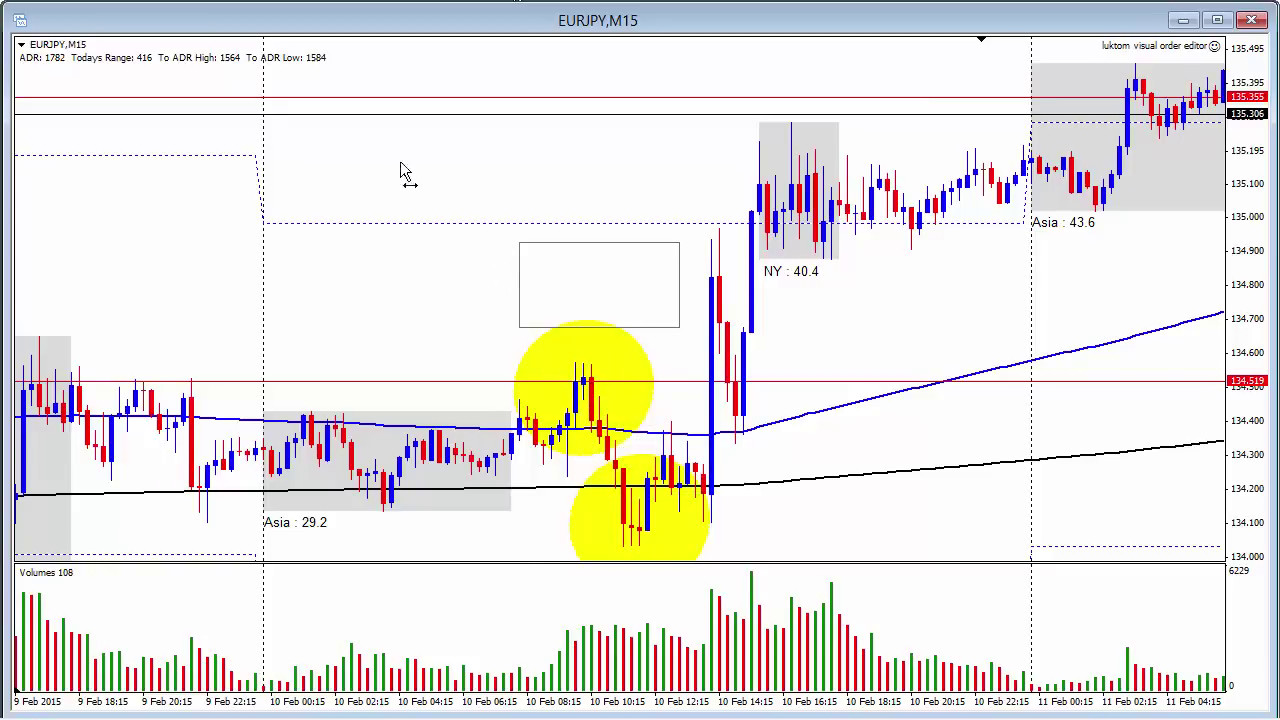
drag(398, 172, 478, 172)
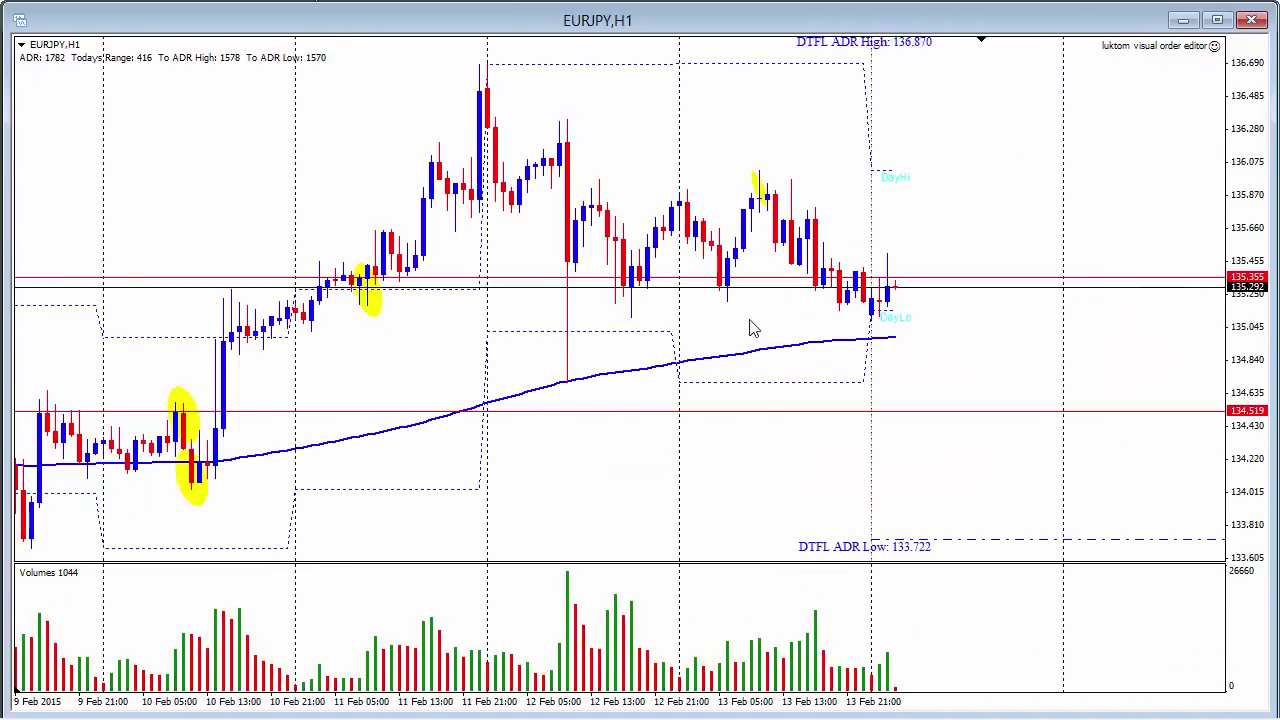
- Move the chart back to reveal the earlier 6–9 Feb candles
drag(757, 329, 814, 325)
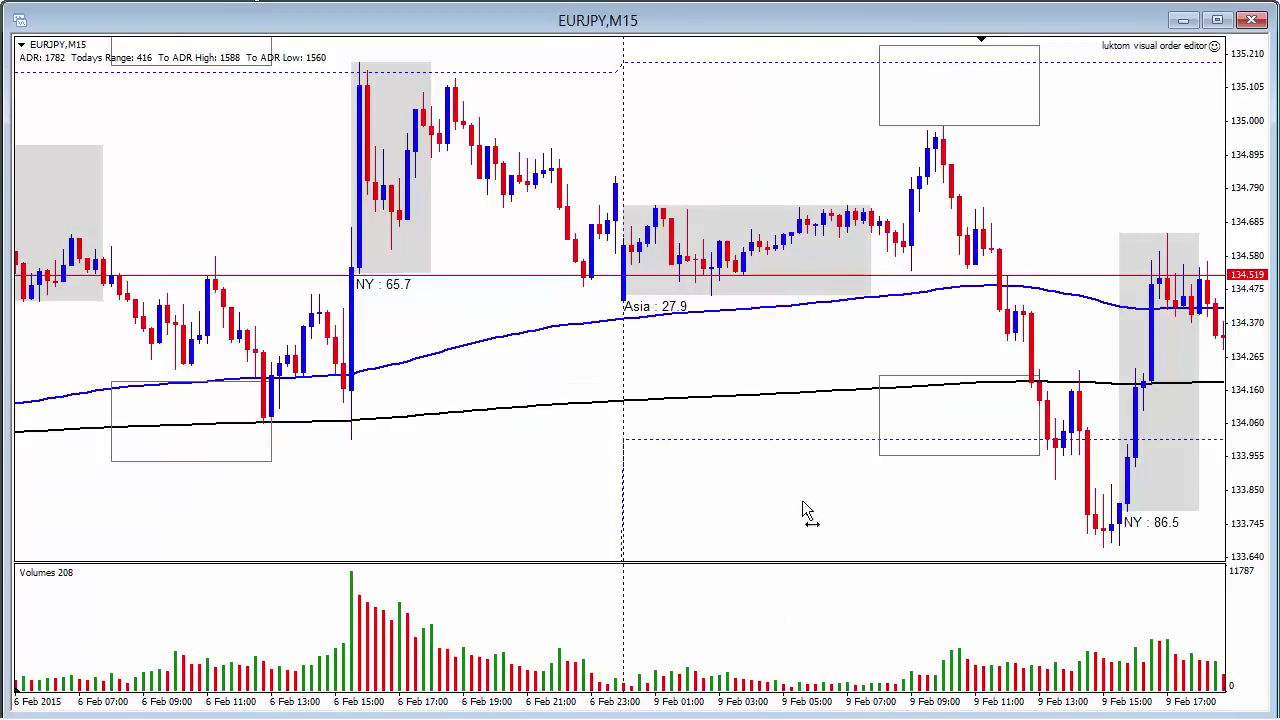
- Move the chart forward to 10–11 Feb and measure the move from the 10 Feb setup with the crosshair
drag(838, 520, 268, 520)
drag(1229, 386, 797, 437)
drag(1008, 453, 921, 455)
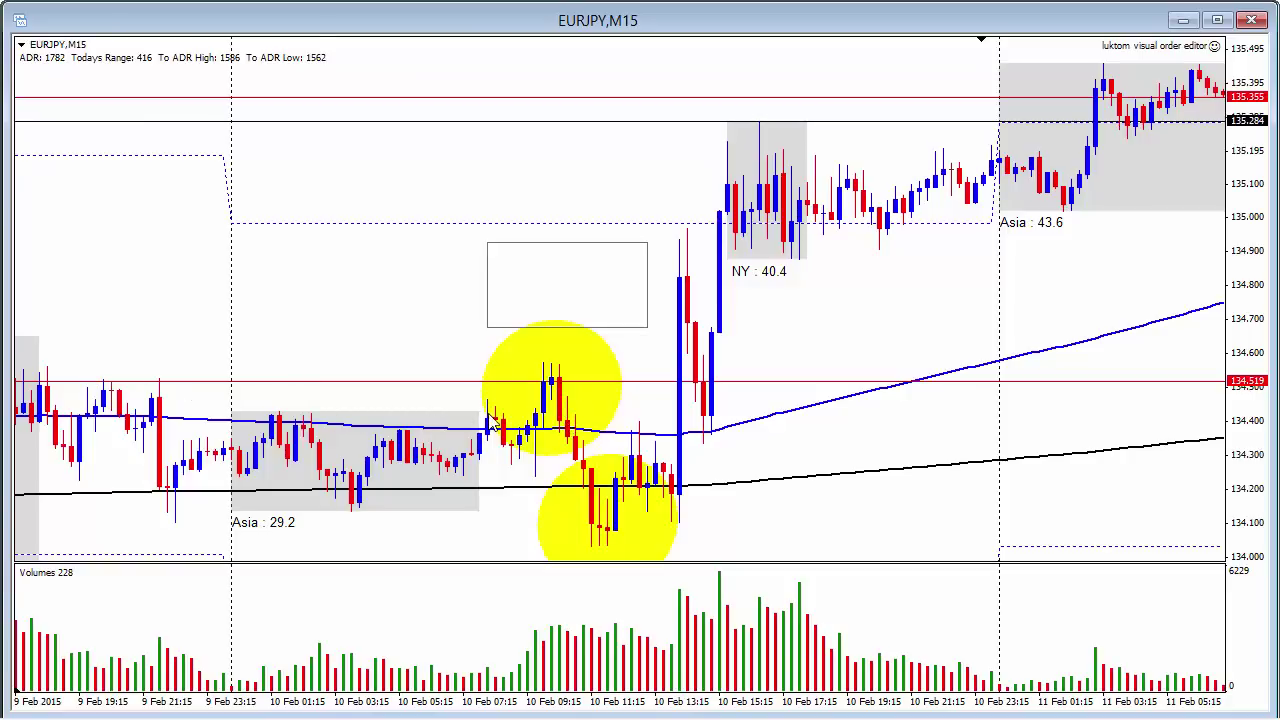
middle_click(575, 418)
drag(574, 395, 675, 420)
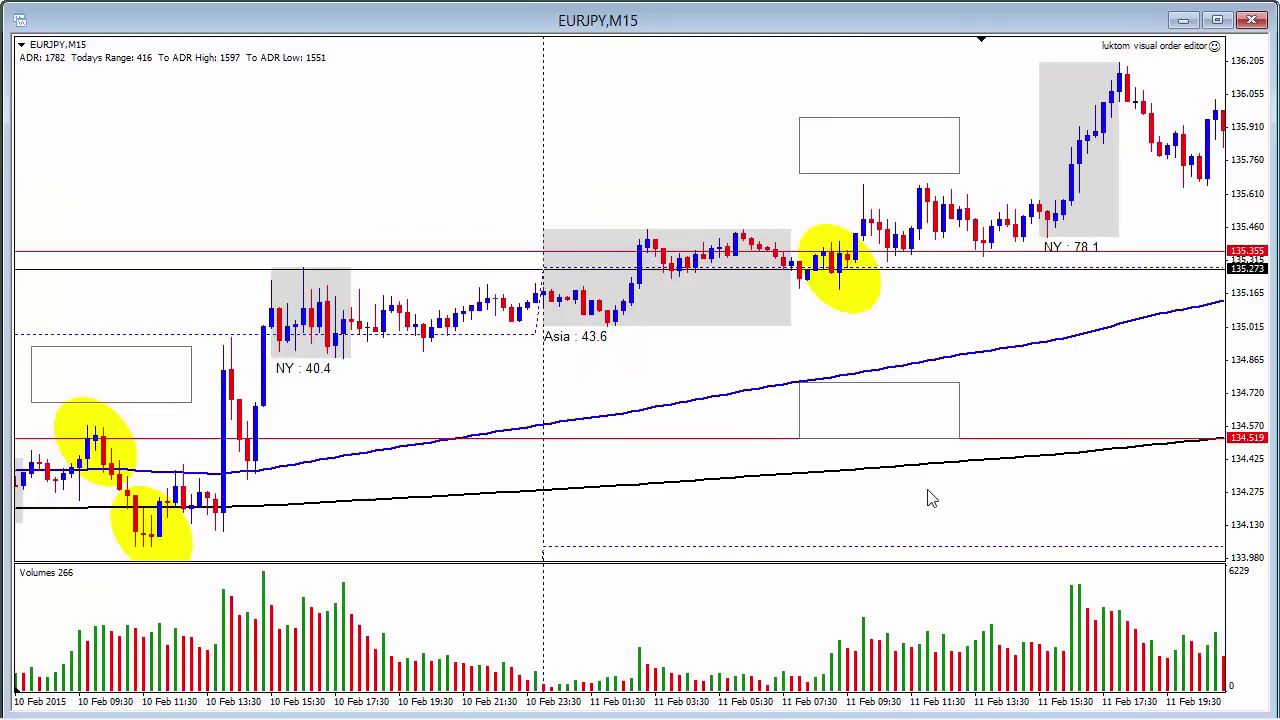
- Centre the chart on the yellow-circled 11 Feb setup beside the NY 78.1 and Asia 93.0 boxes
drag(926, 480, 861, 471)
scroll(844, 474, down, 10)
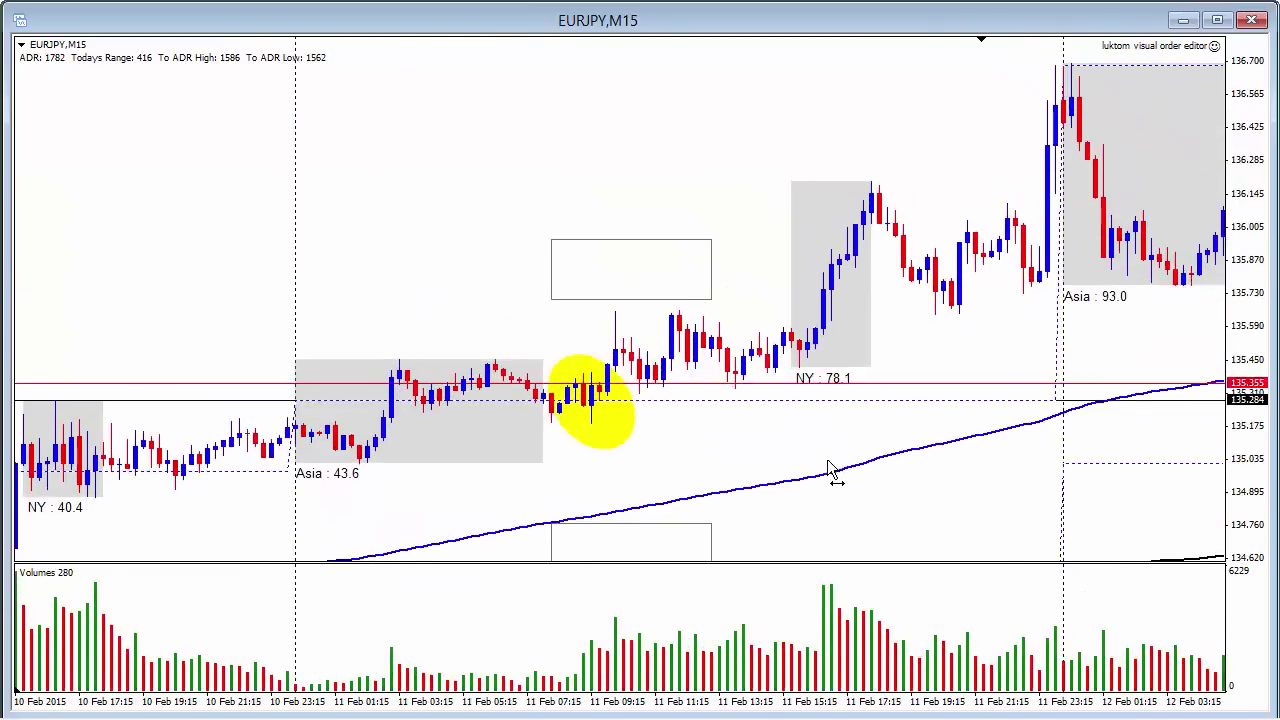
scroll(800, 467, up, 2)
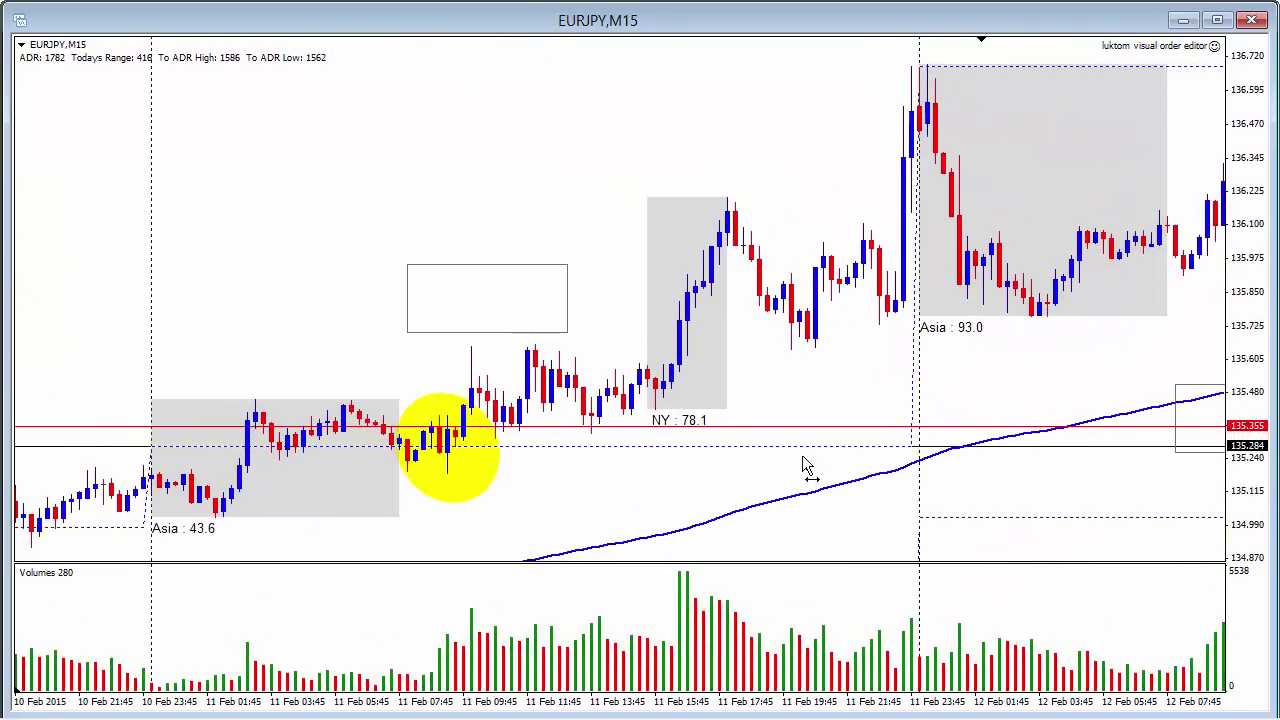
drag(460, 448, 590, 552)
mouse_move(306, 440)
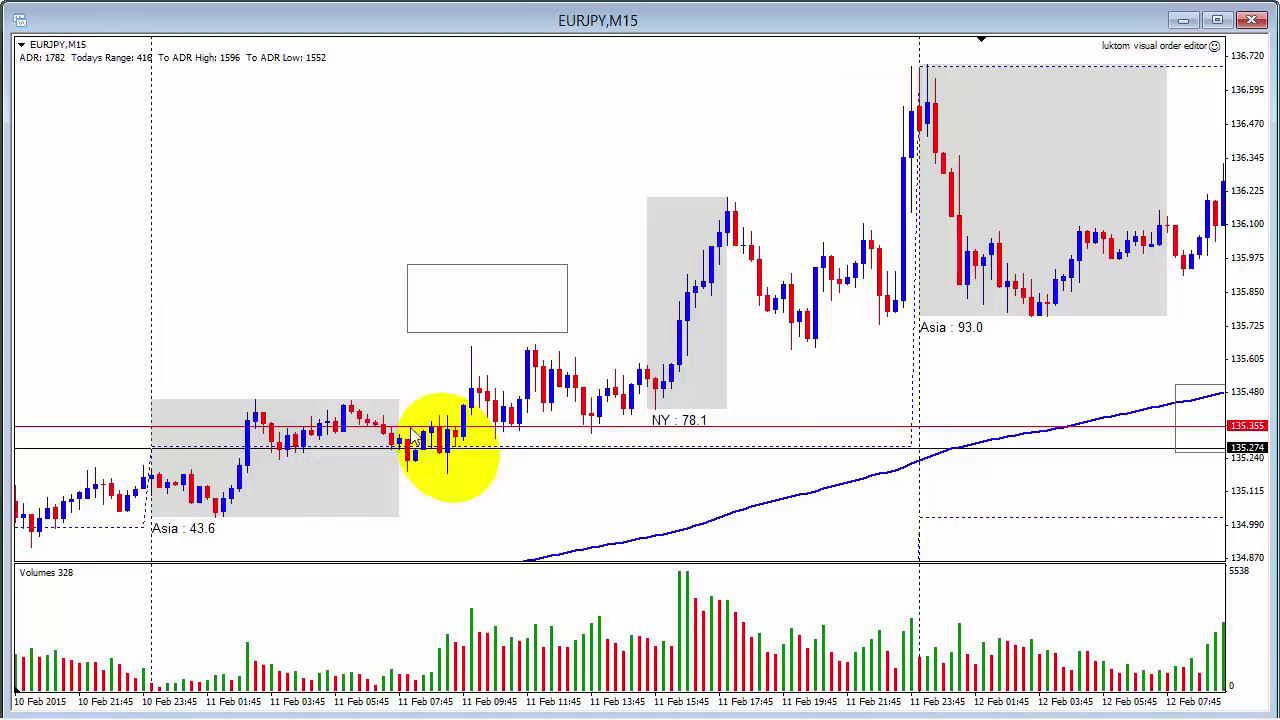
mouse_move(477, 455)
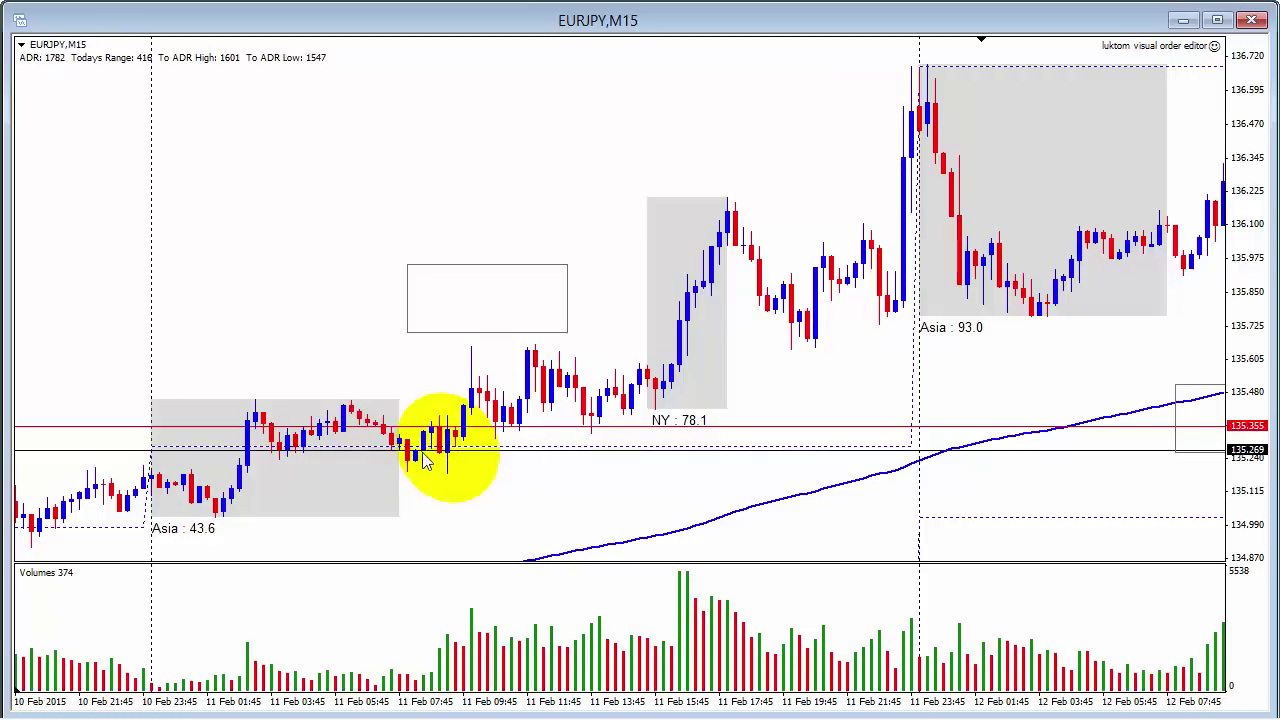
mouse_move(418, 458)
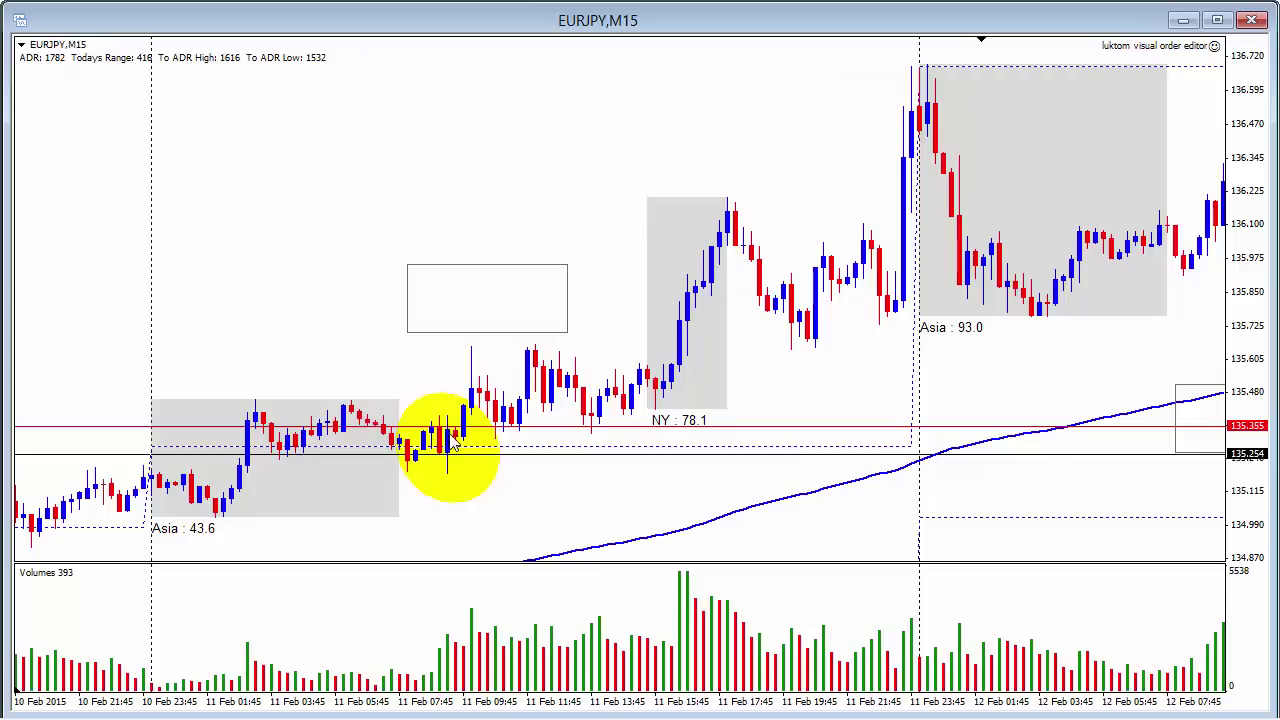
- Measure with the crosshair the rise from the circled 11 Feb setup up to the NY session high
middle_click(456, 442)
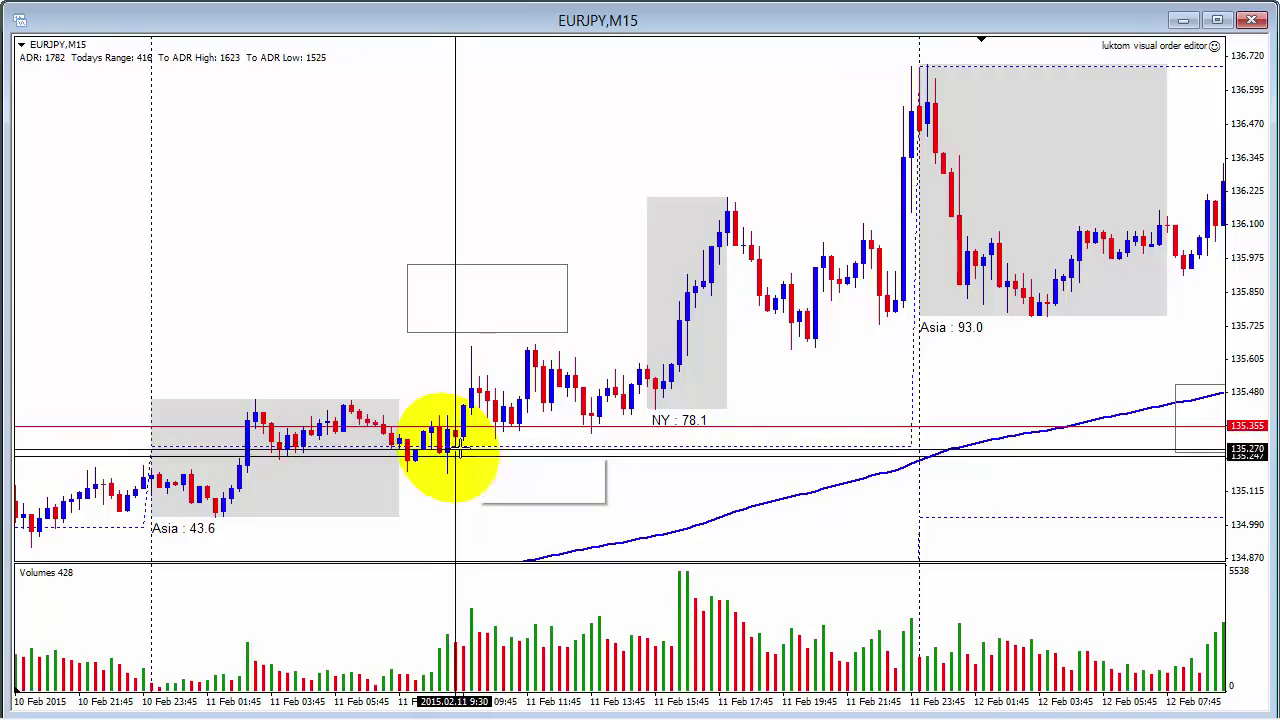
mouse_move(456, 451)
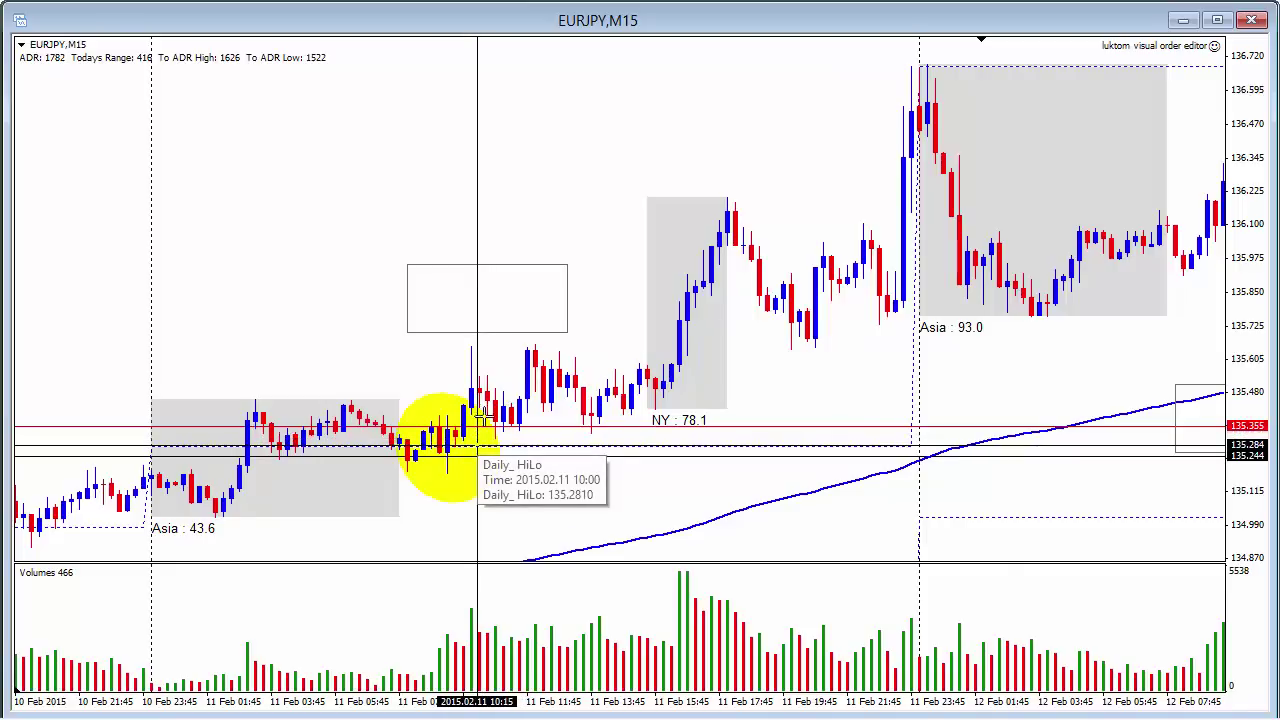
drag(546, 350, 633, 350)
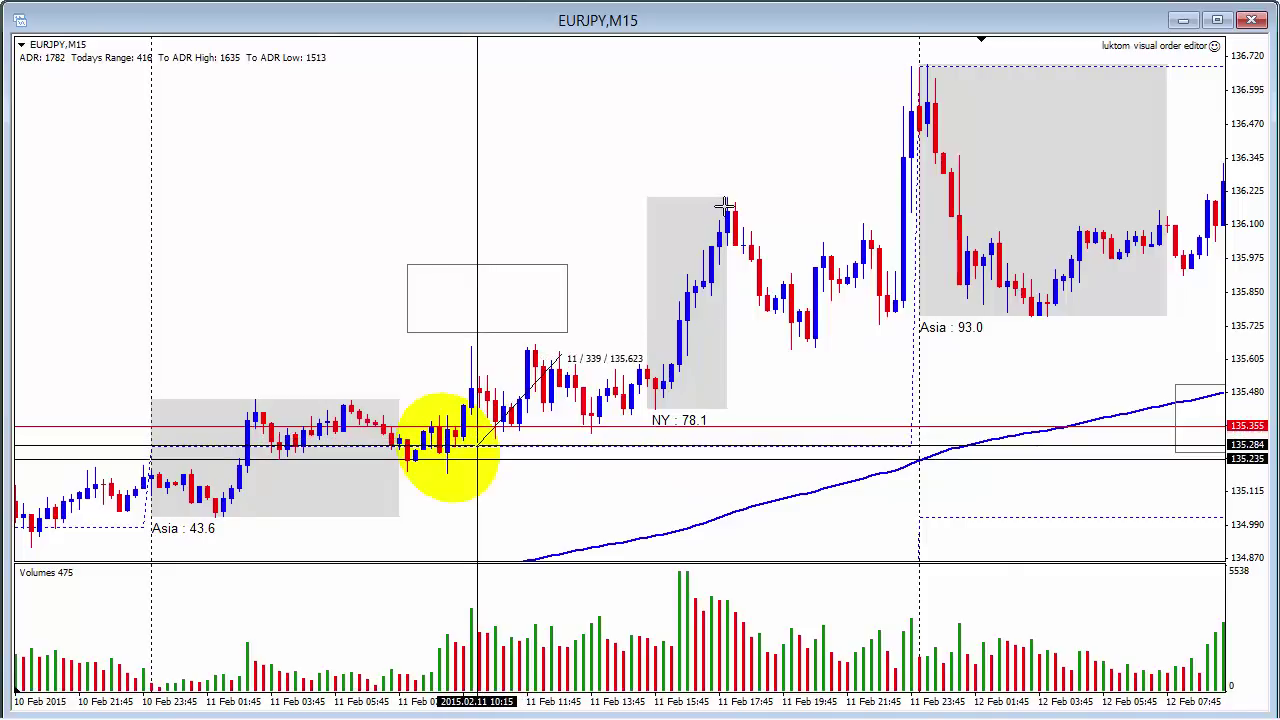
drag(728, 205, 906, 205)
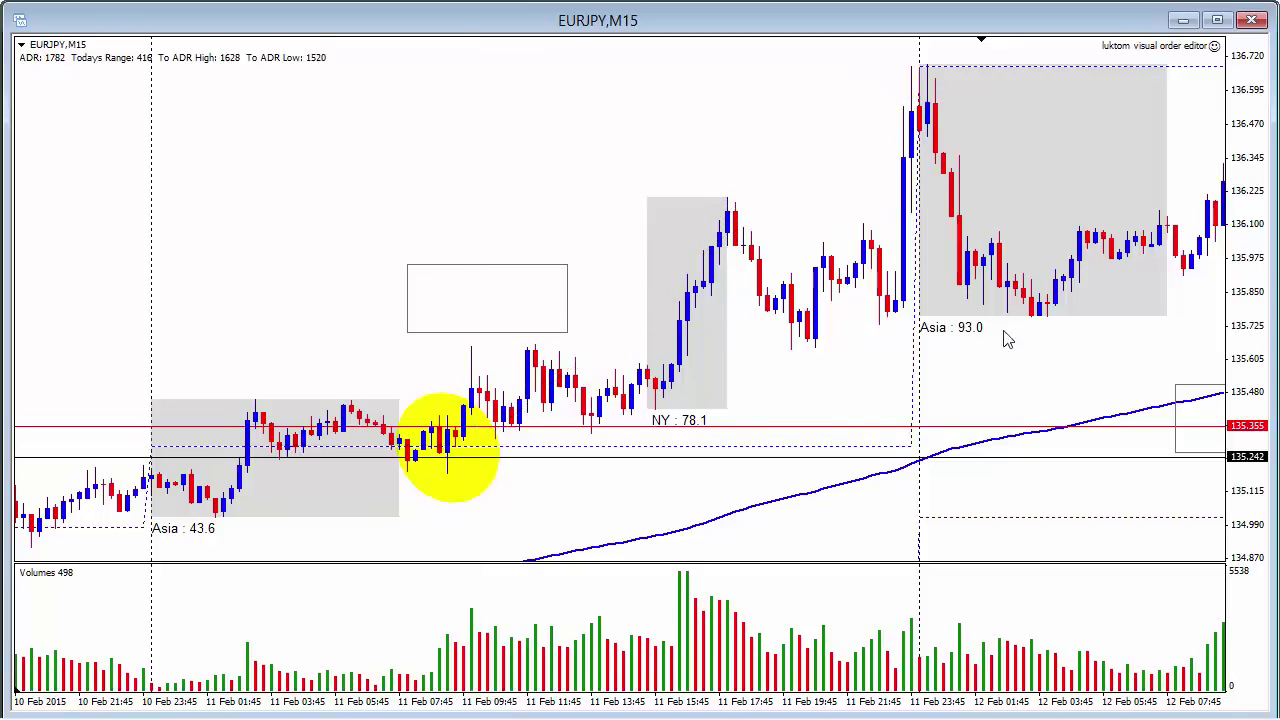
scroll(1040, 395, right, 15)
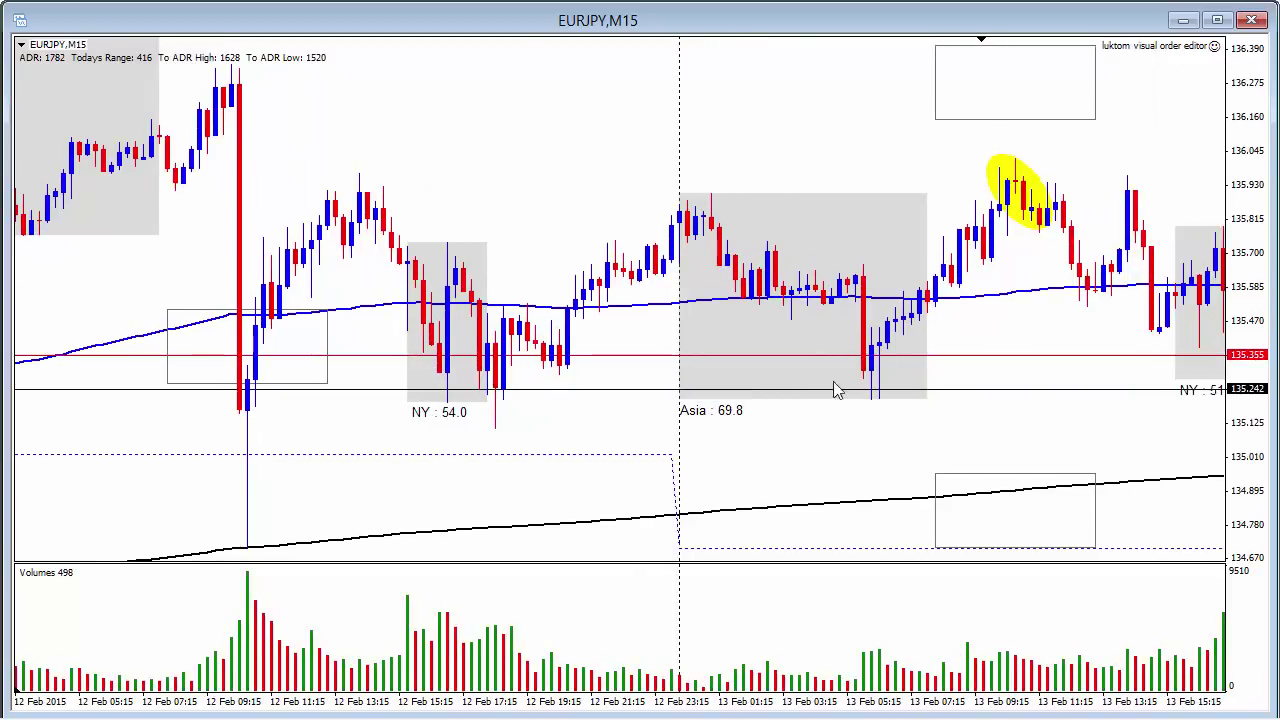
- Move the chart forward to 12–13 Feb and measure from the circled 13 Feb high with the crosshair
scroll(960, 432, right, 4)
drag(983, 416, 696, 412)
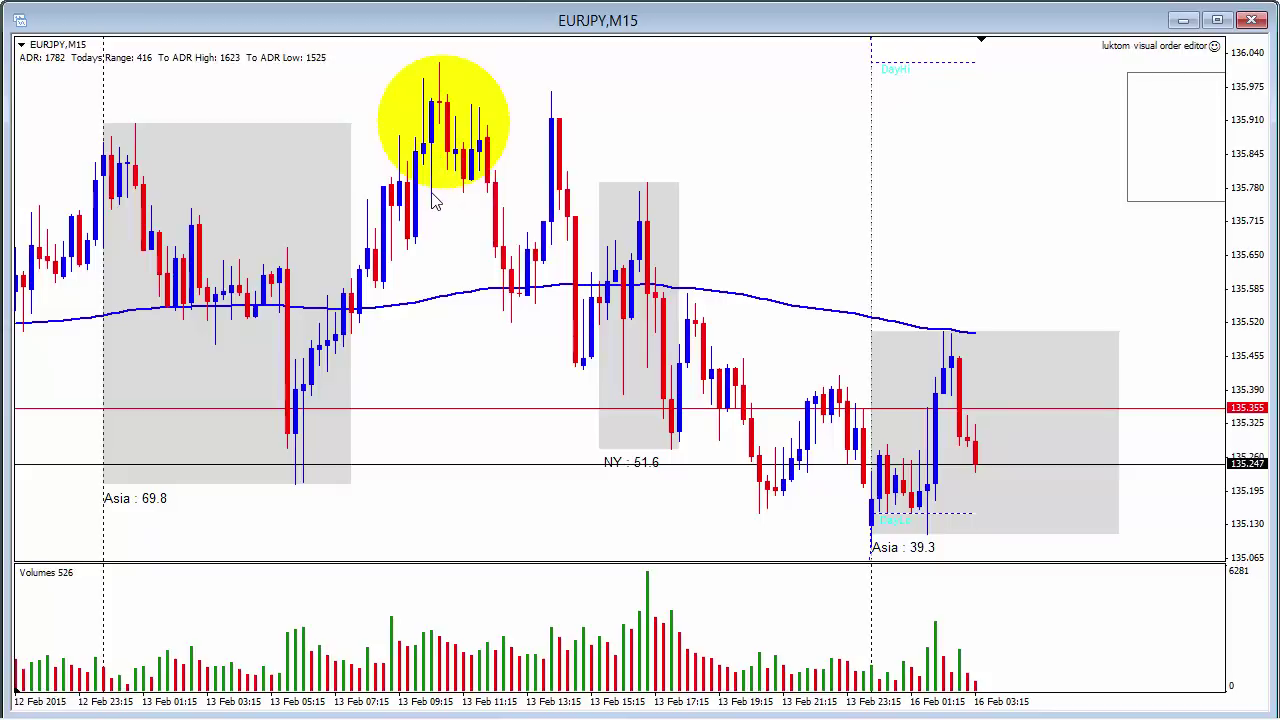
mouse_move(452, 160)
middle_click(480, 106)
mouse_move(480, 104)
mouse_down()
mouse_move(444, 60)
mouse_move(517, 195)
mouse_move(521, 324)
mouse_move(557, 105)
mouse_move(582, 258)
mouse_move(678, 416)
mouse_move(776, 497)
mouse_move(762, 473)
mouse_up()
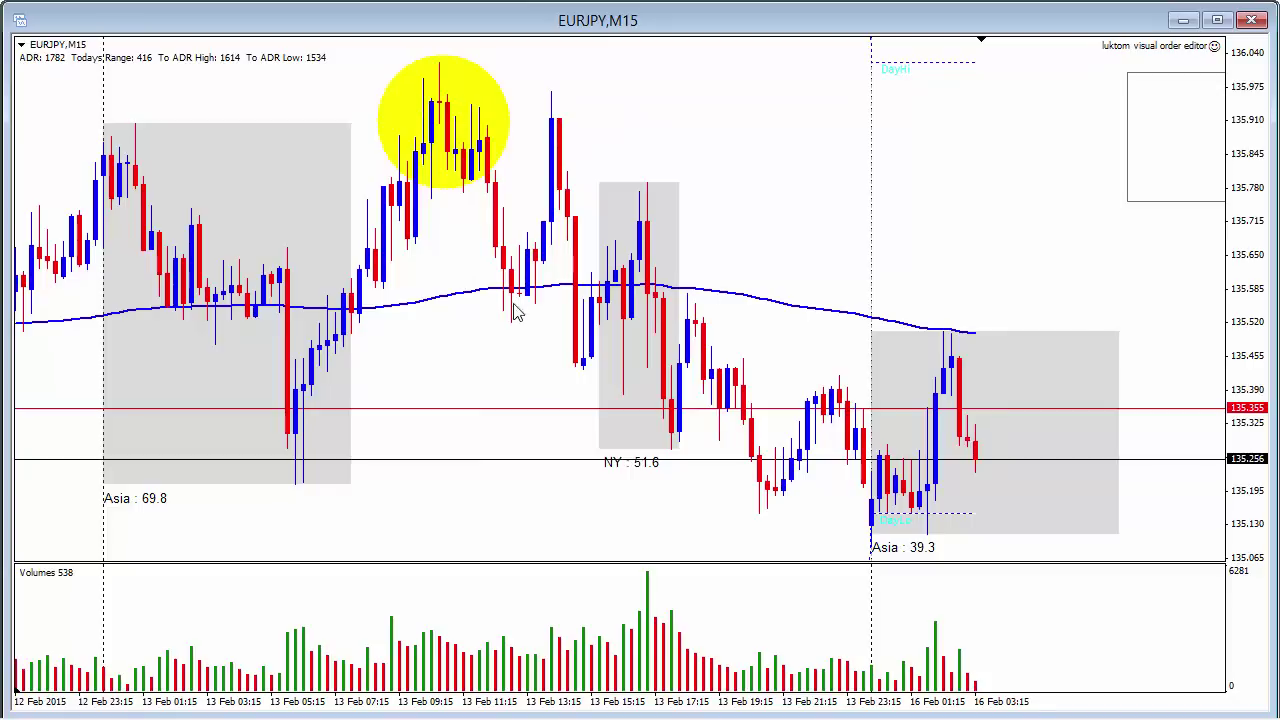